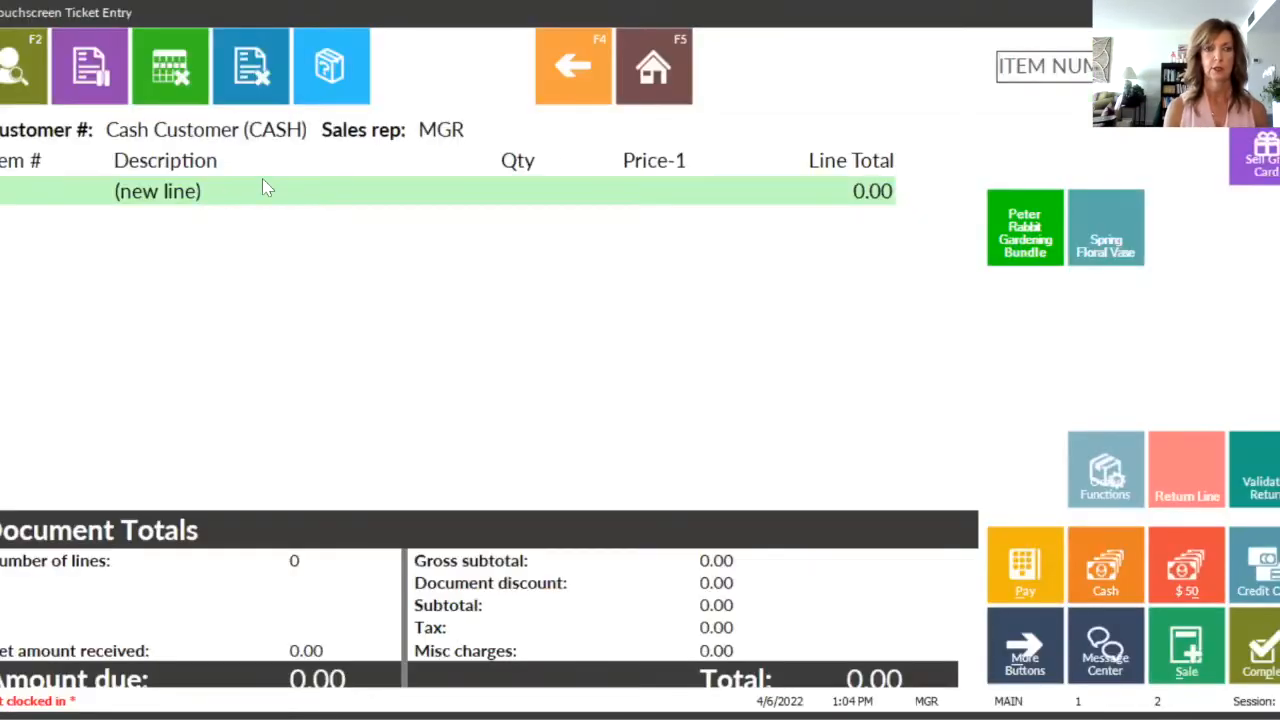
Step: Add the Spring Floral Vase kit to the ticket, accept the delivery charge component, and set its price to 5.00
click(1022, 65)
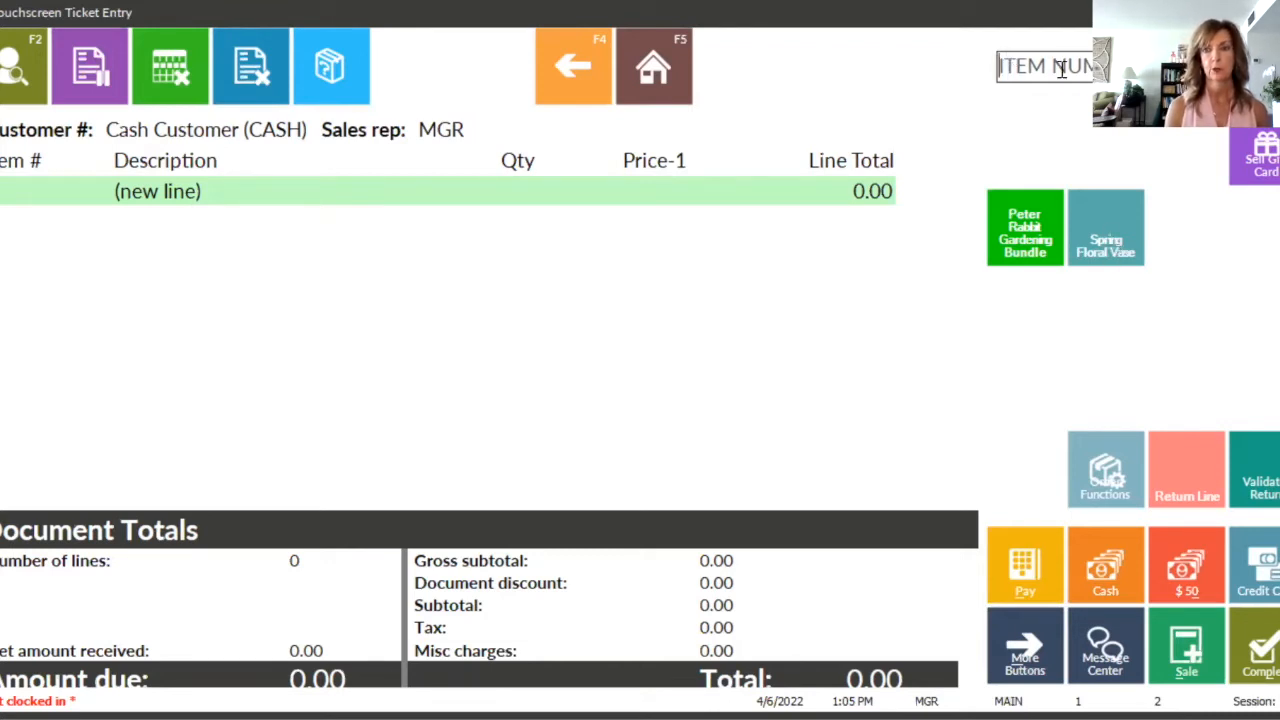
click(1118, 220)
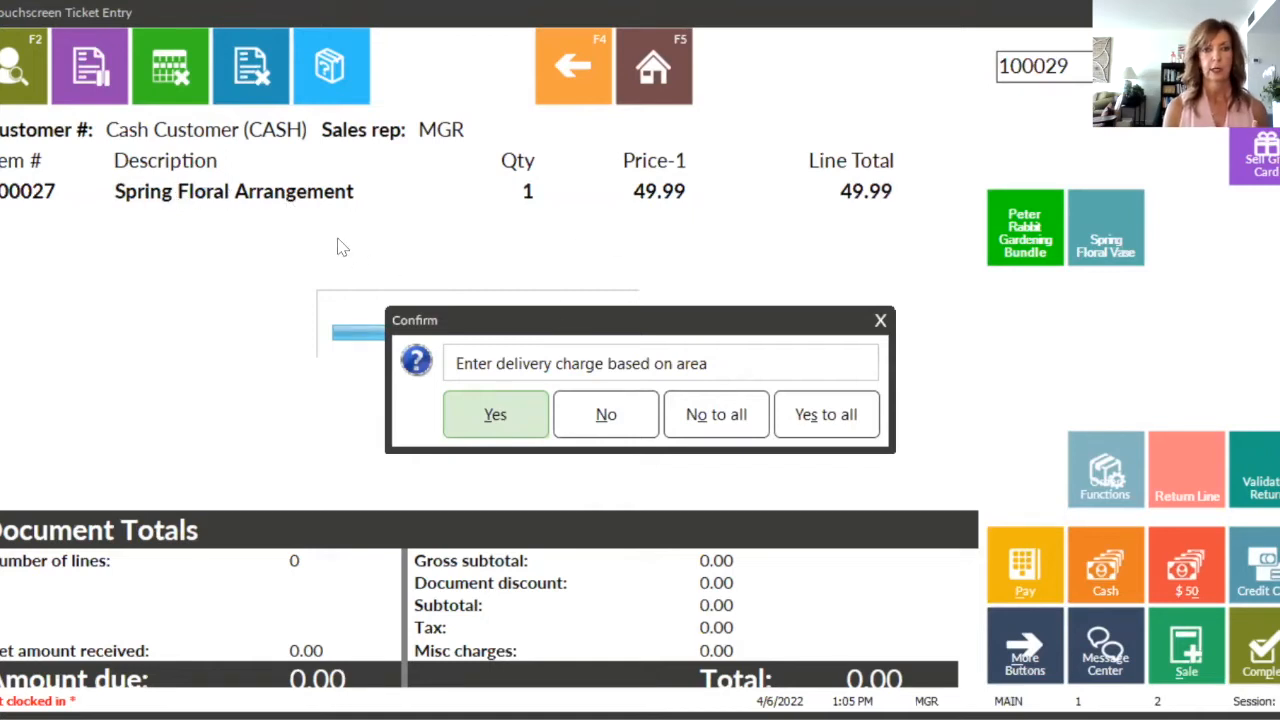
click(466, 420)
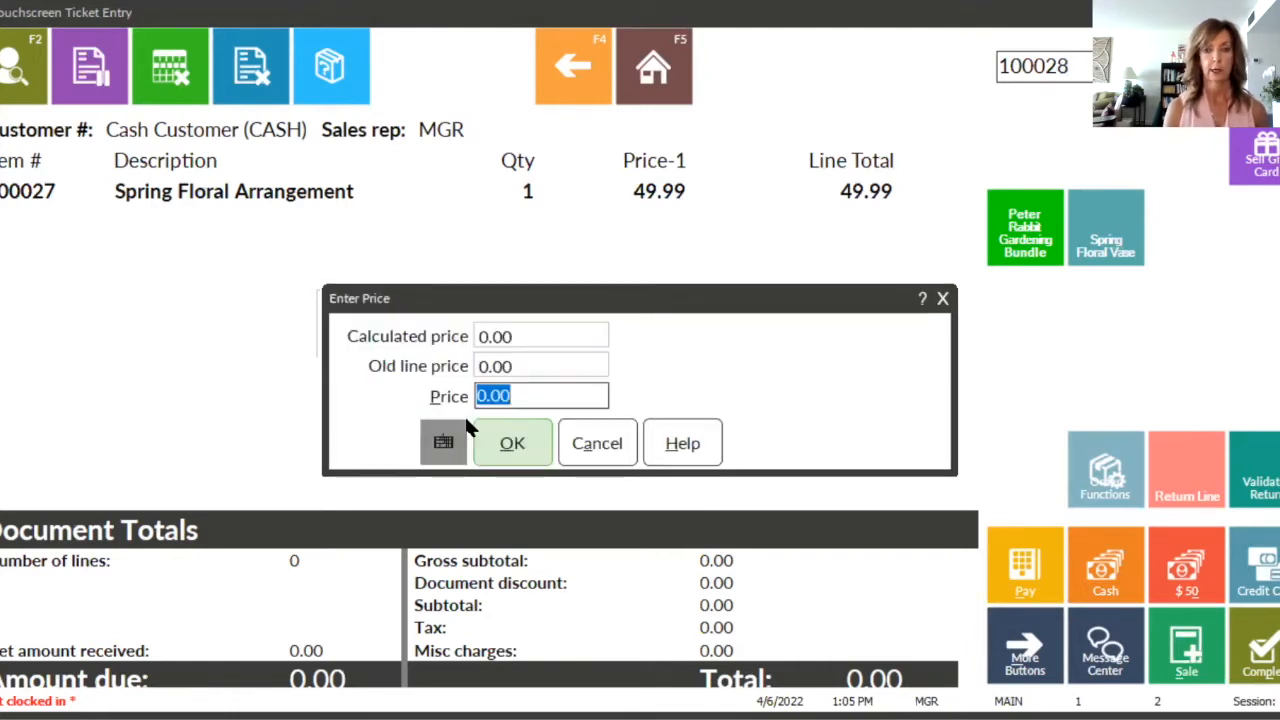
text(5.00)
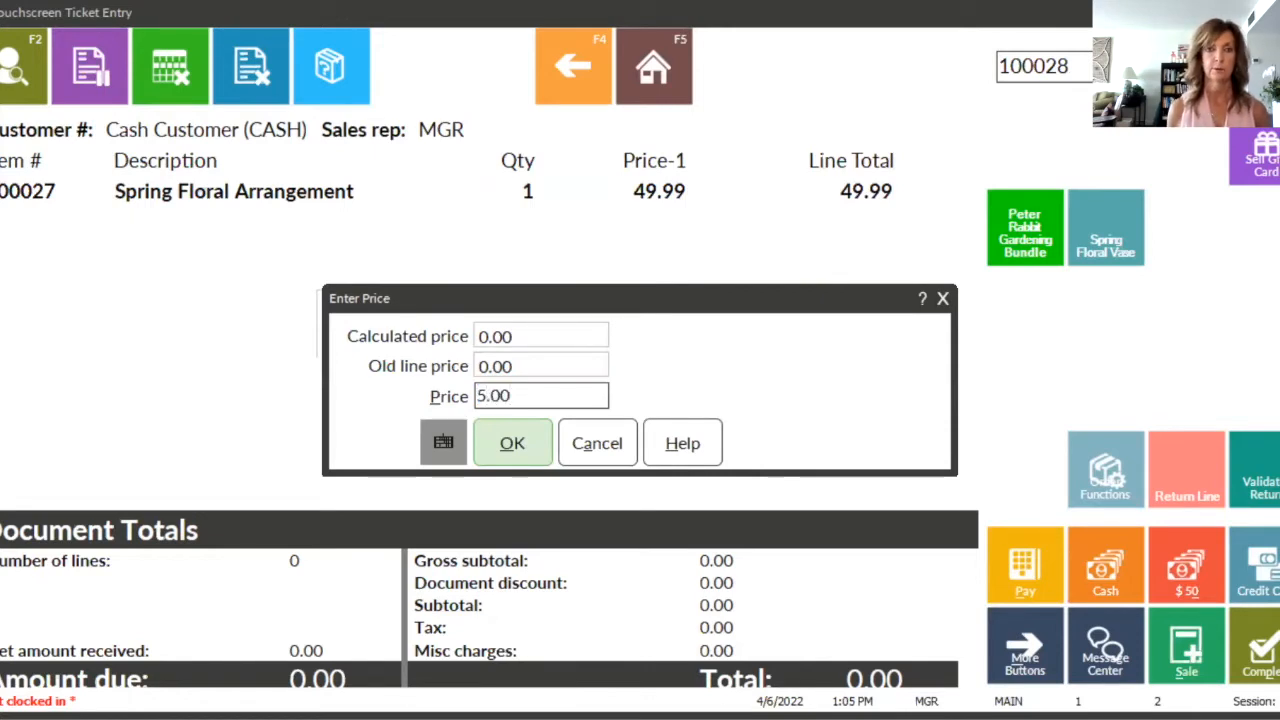
key(Return)
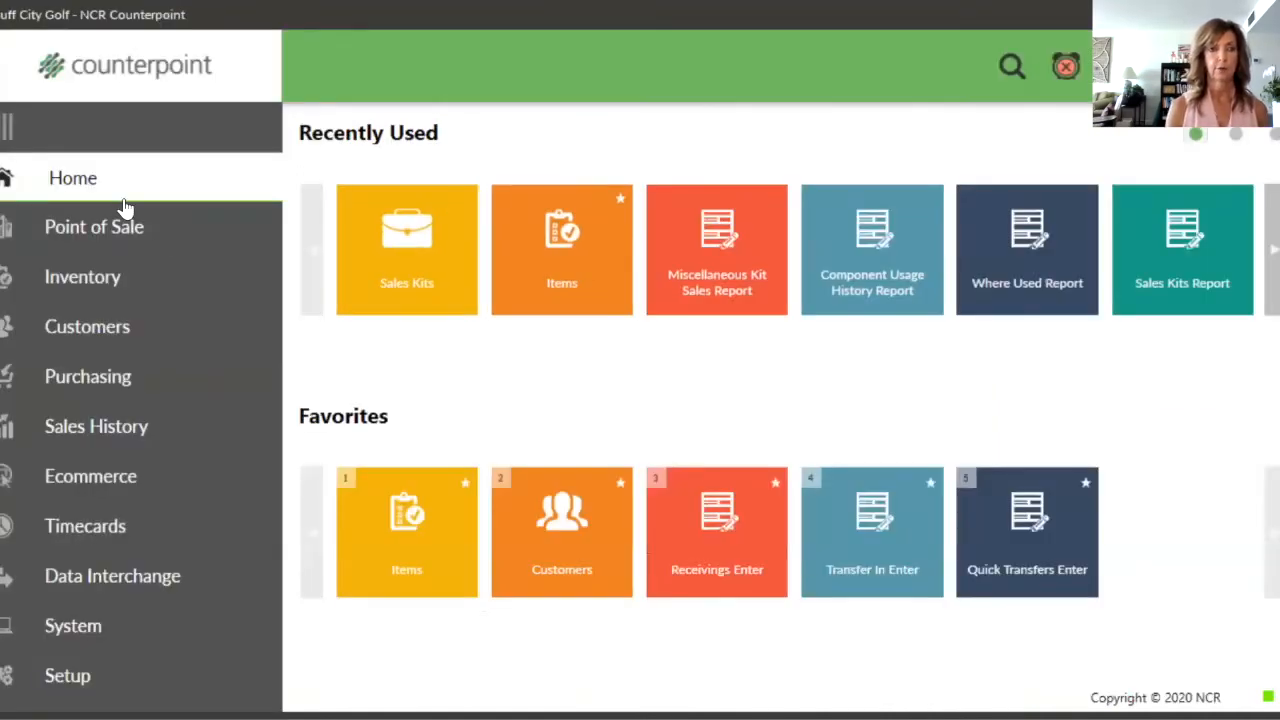
Step: Open the inventory sales kits and browse to the Spring Floral Arrangement kit record
click(104, 279)
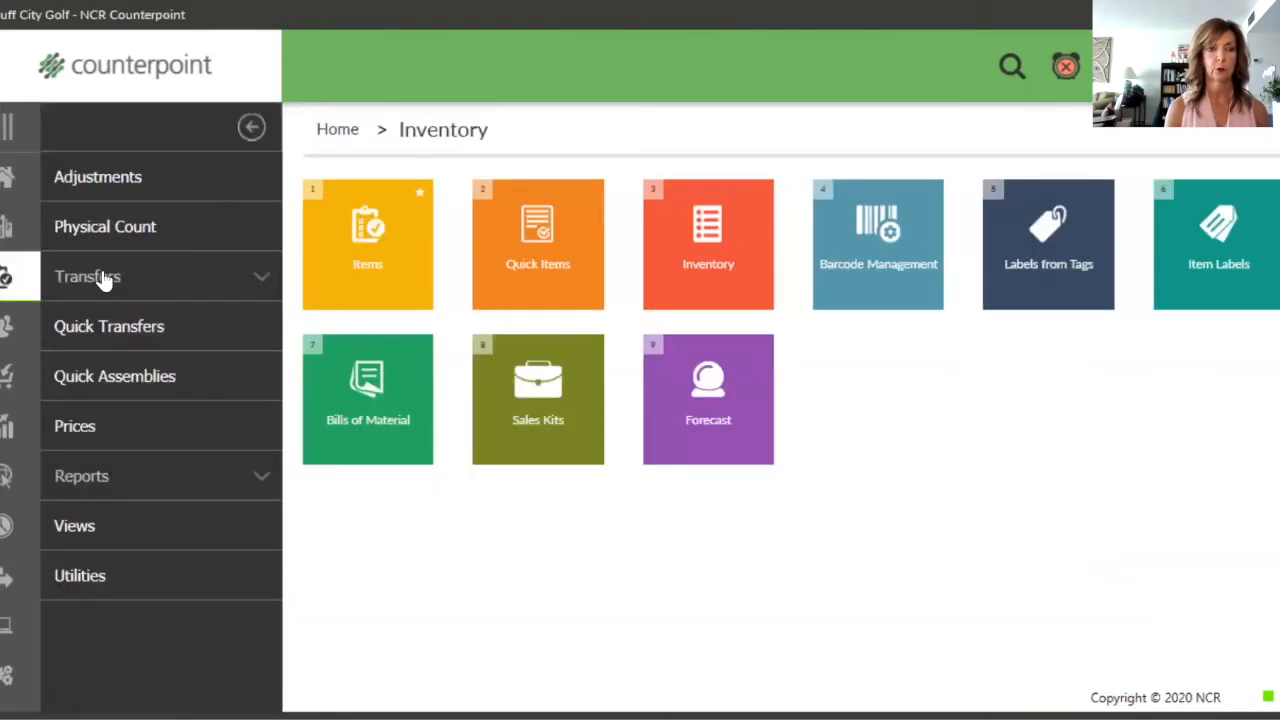
click(556, 410)
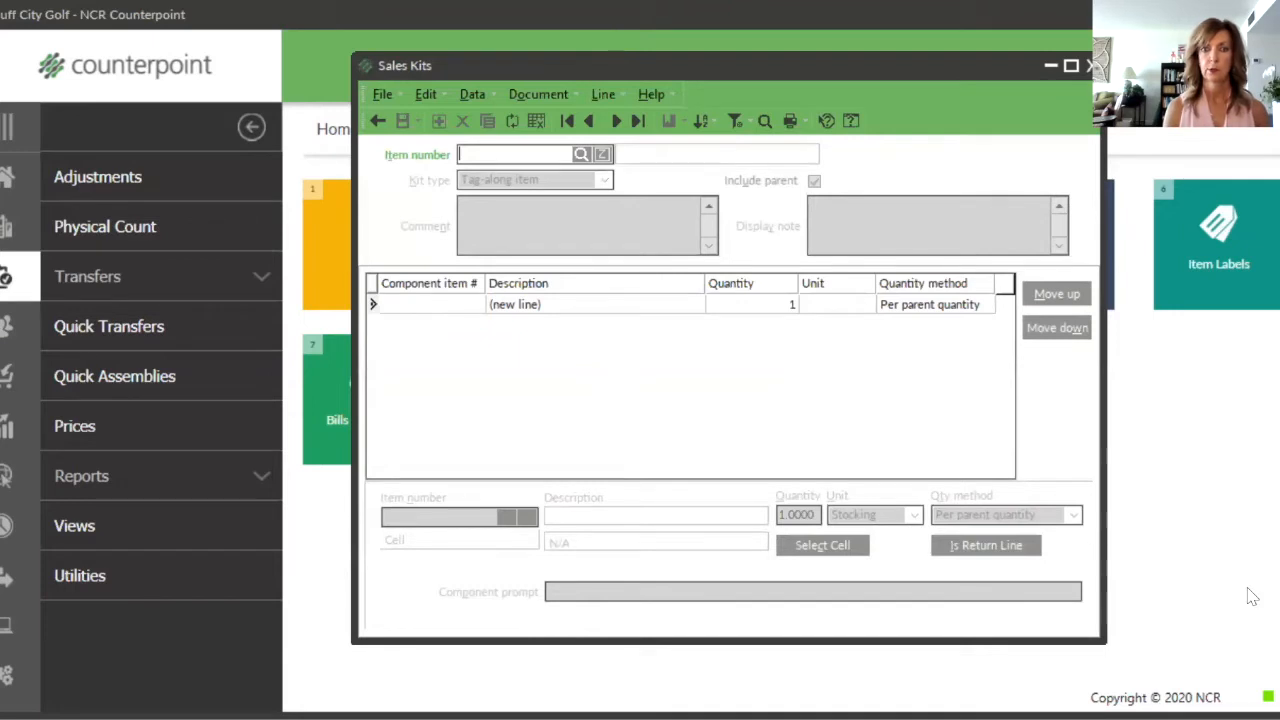
click(583, 153)
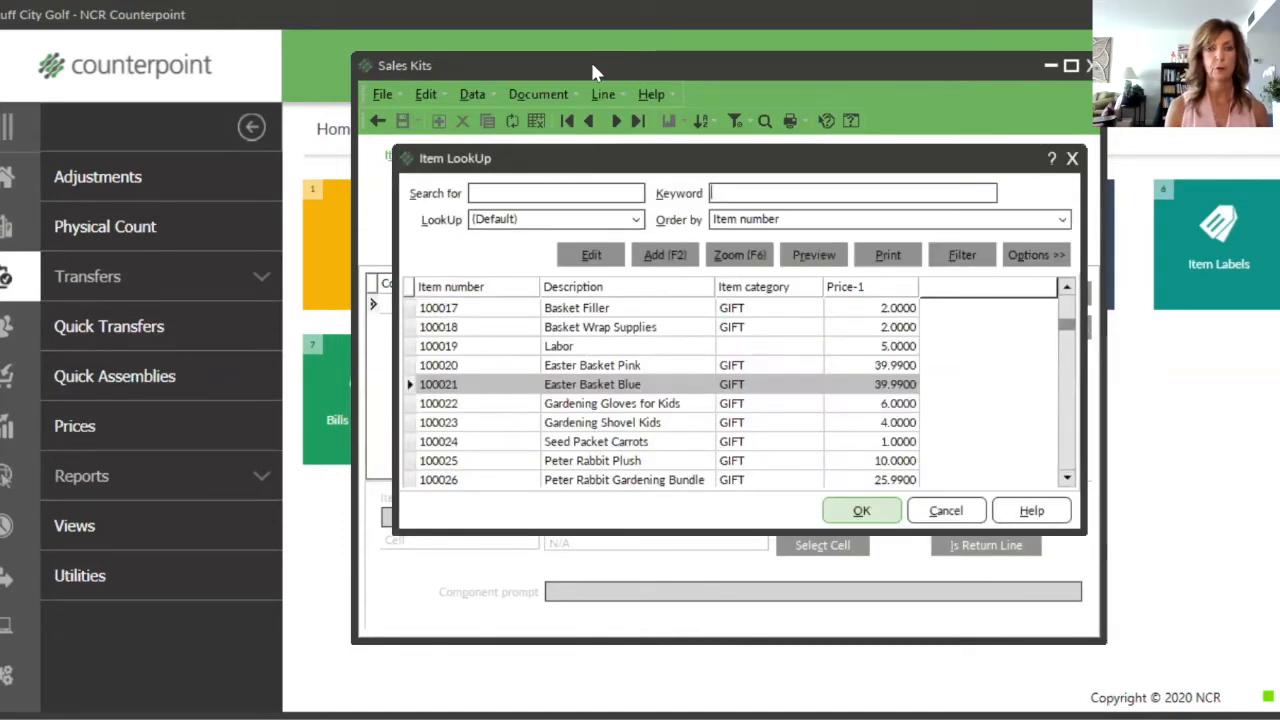
click(963, 515)
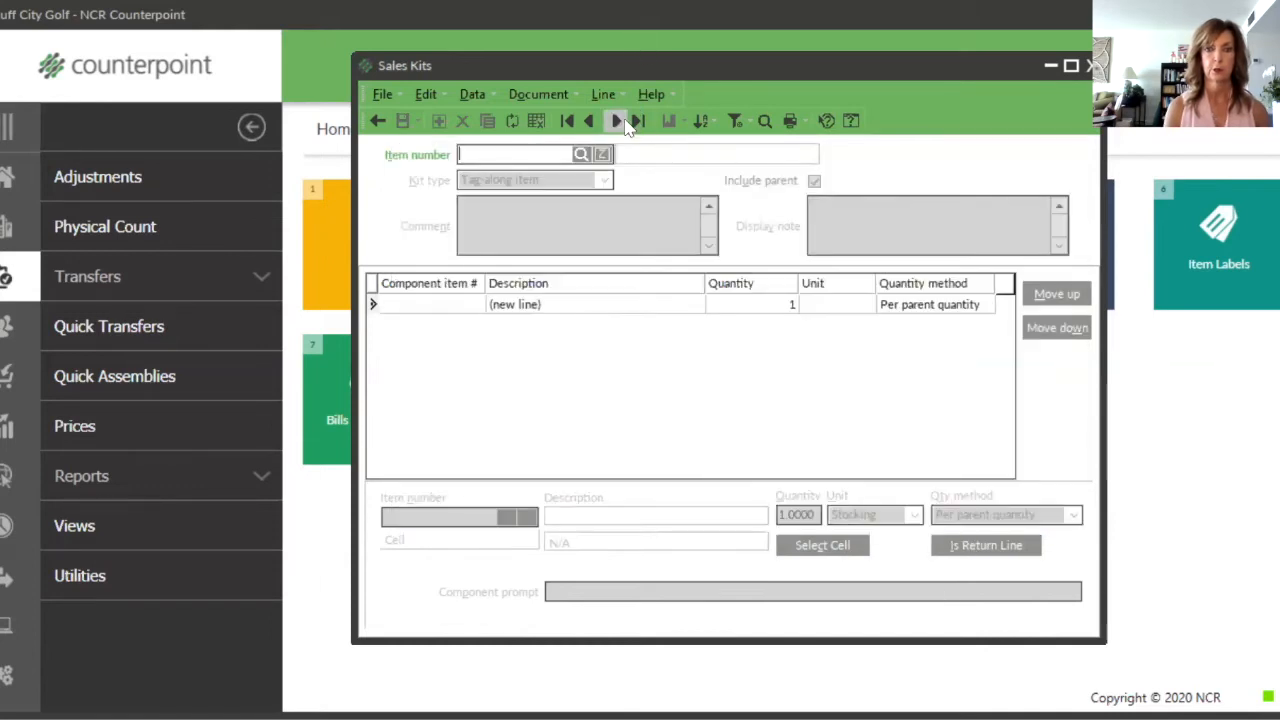
click(617, 121)
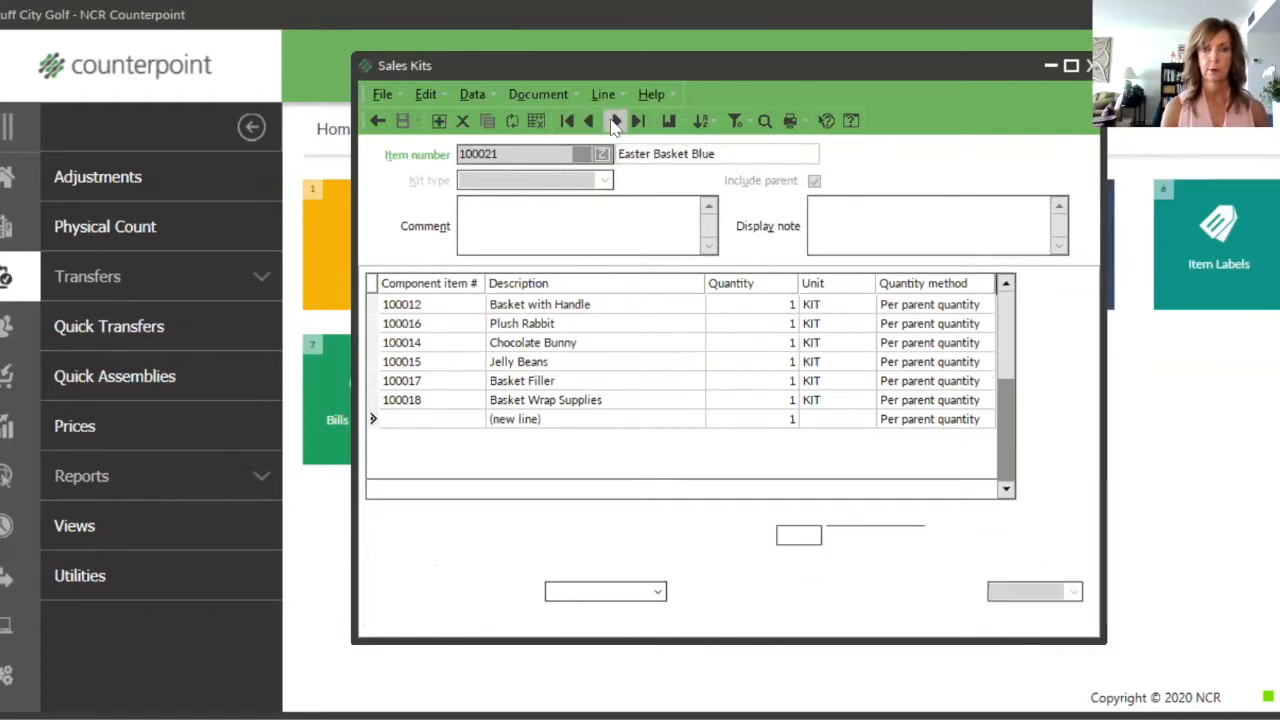
click(614, 121)
click(614, 121)
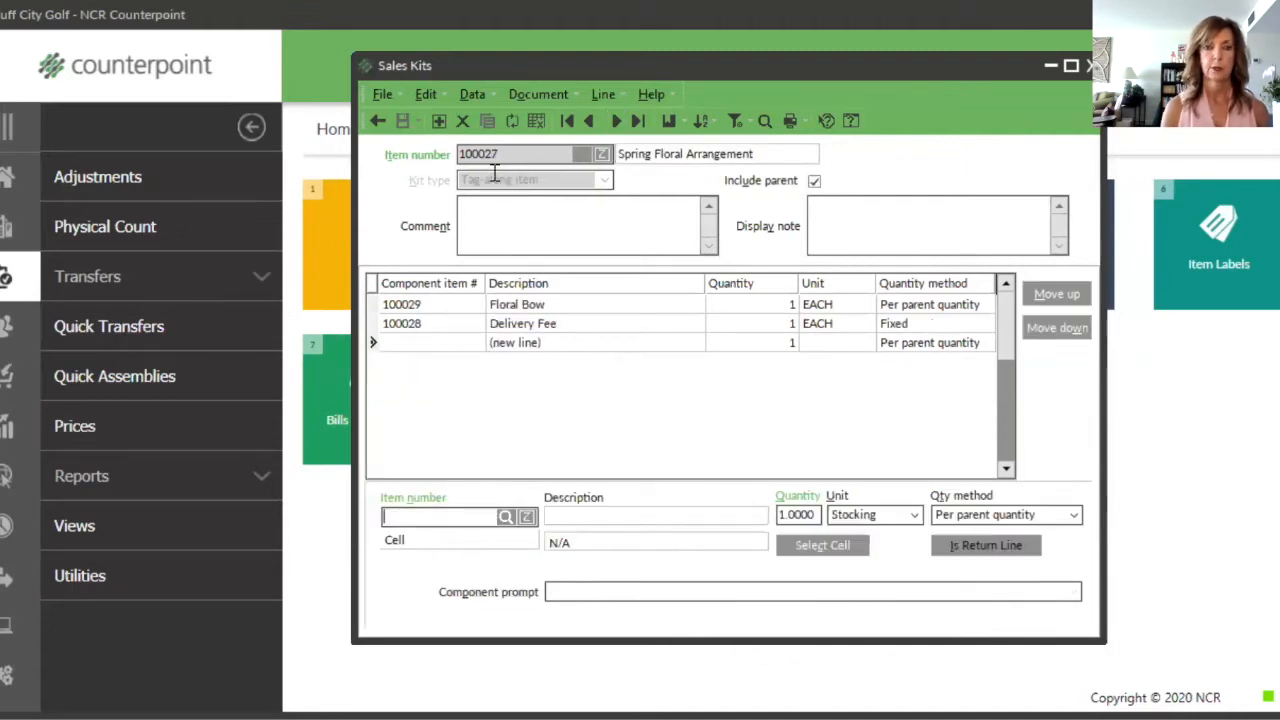
Step: Review the quantity, quantity method and component prompt of the Floral Bow and Delivery Fee lines, and close the sales kits
drag(537, 153, 421, 154)
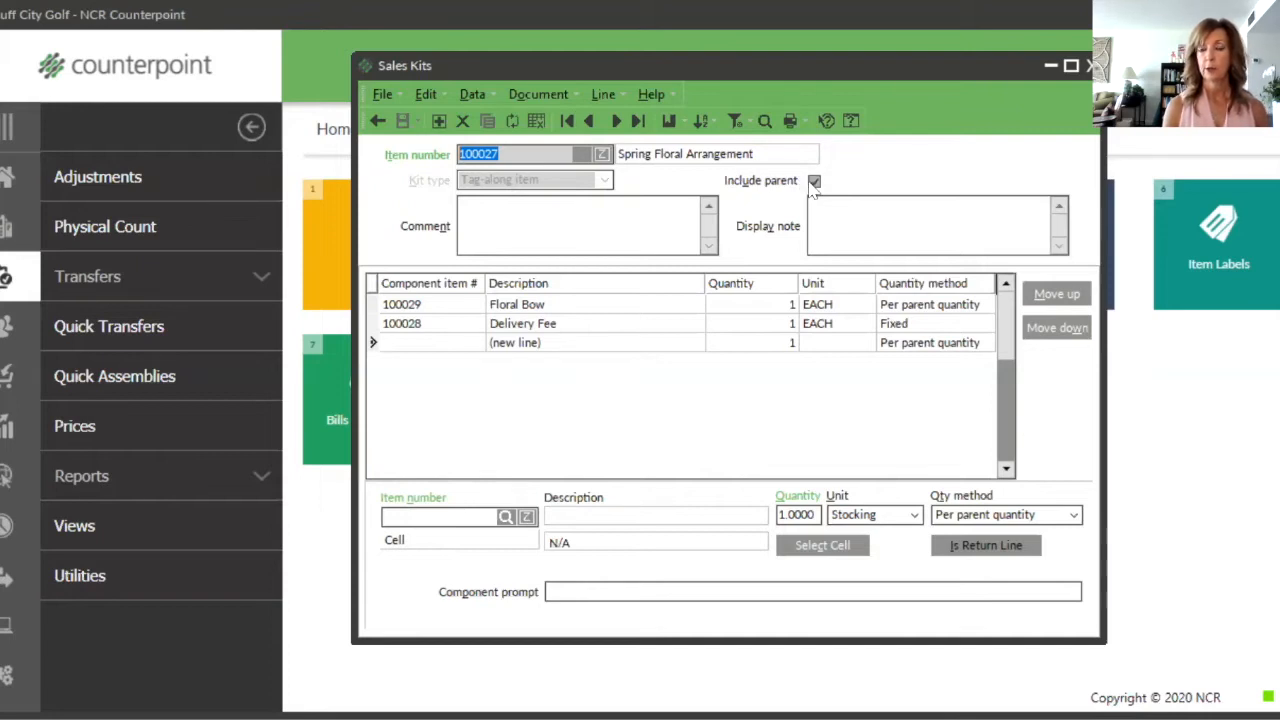
click(622, 306)
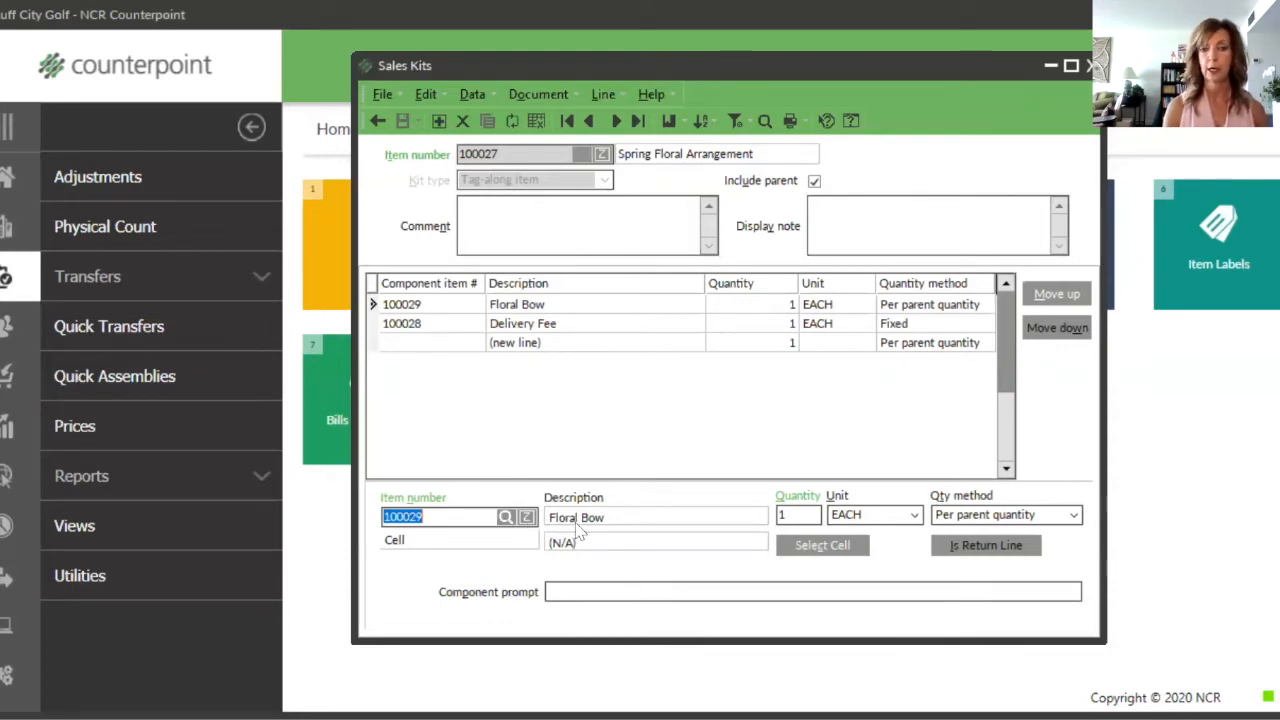
click(788, 516)
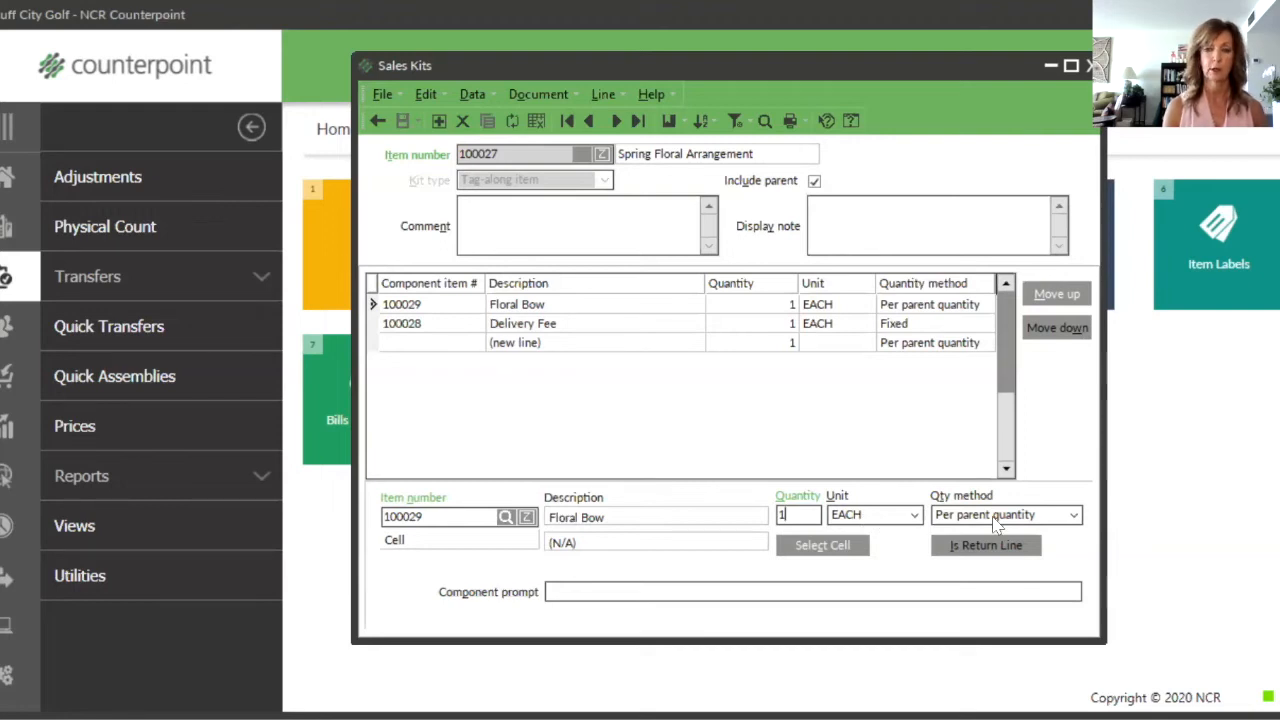
click(1074, 517)
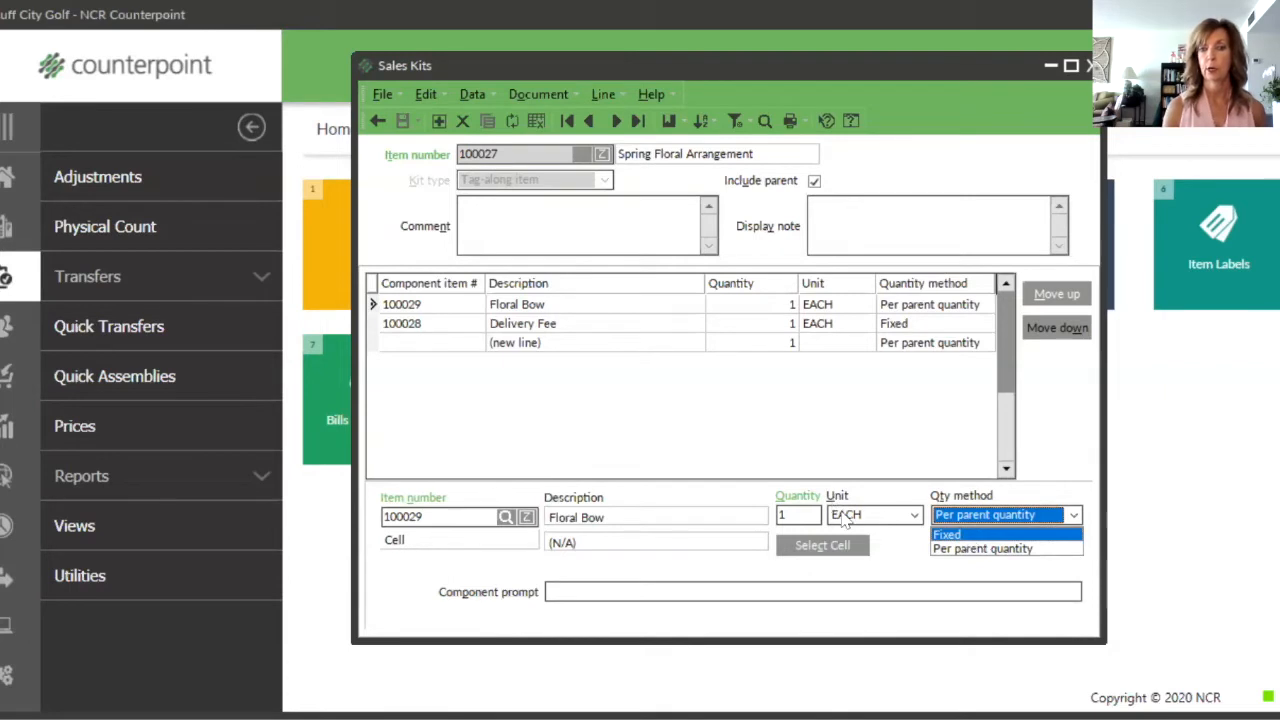
click(1003, 515)
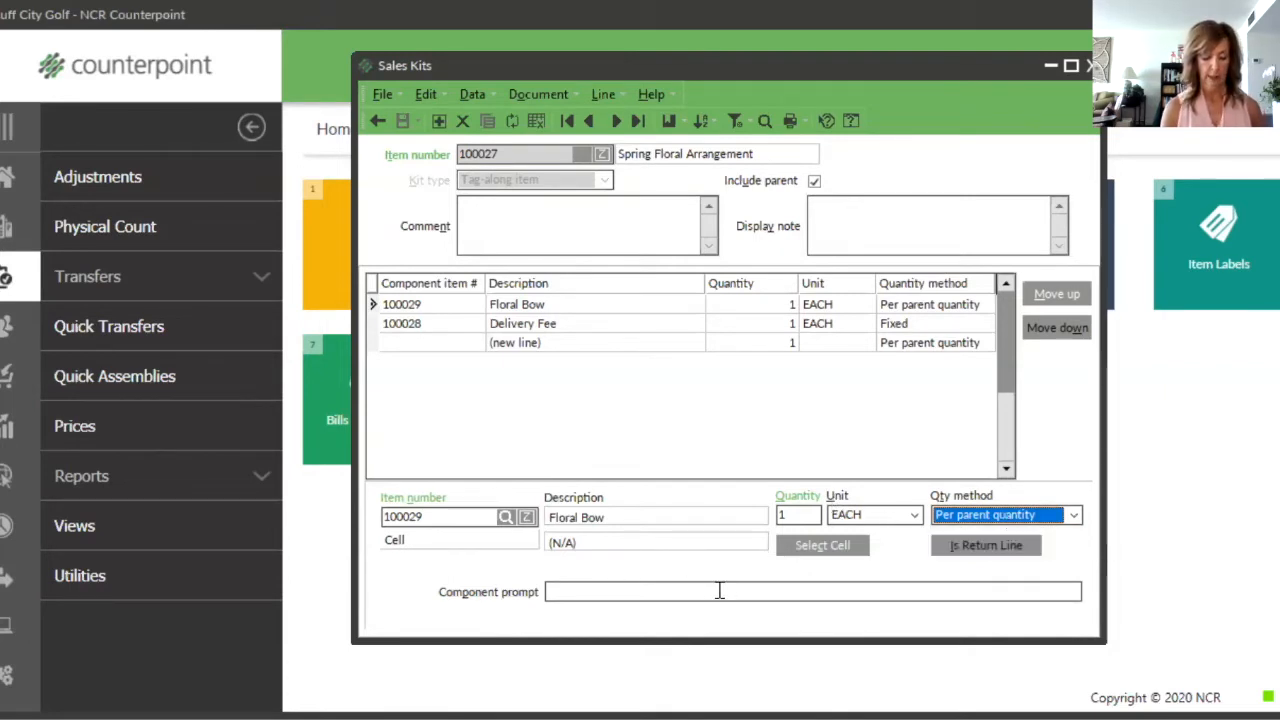
click(628, 594)
key(Tab)
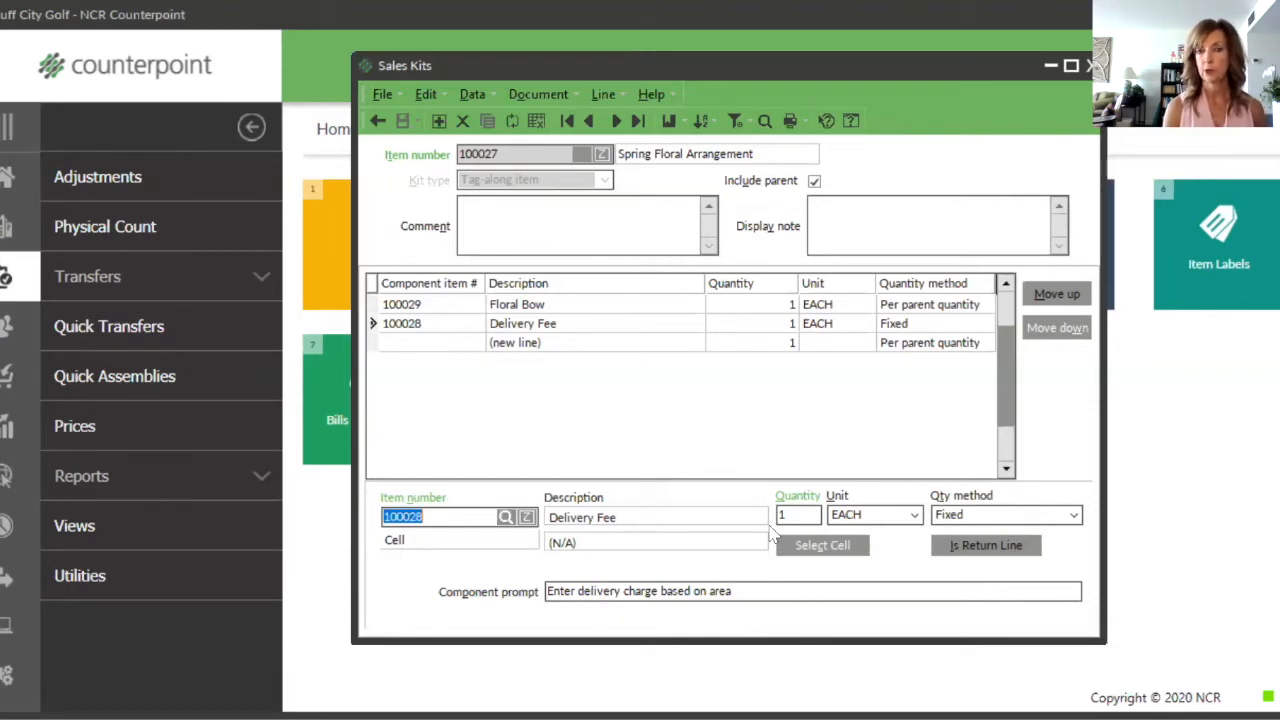
click(378, 121)
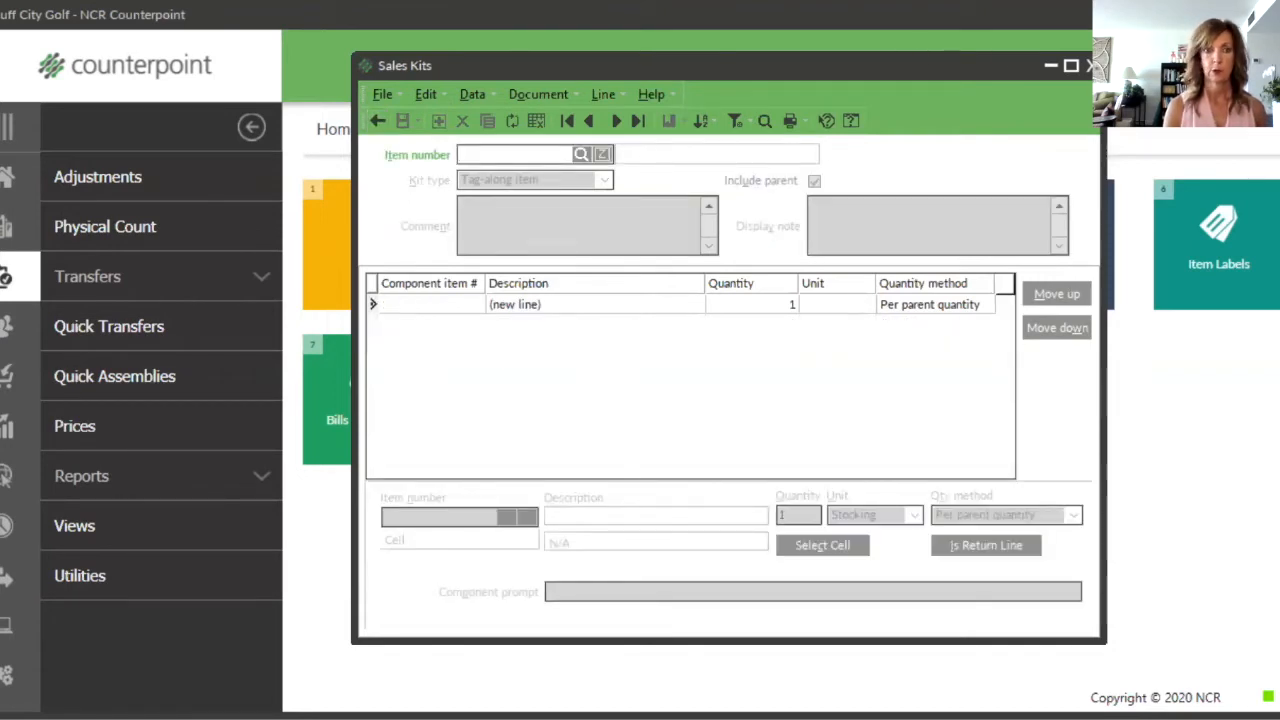
click(1092, 66)
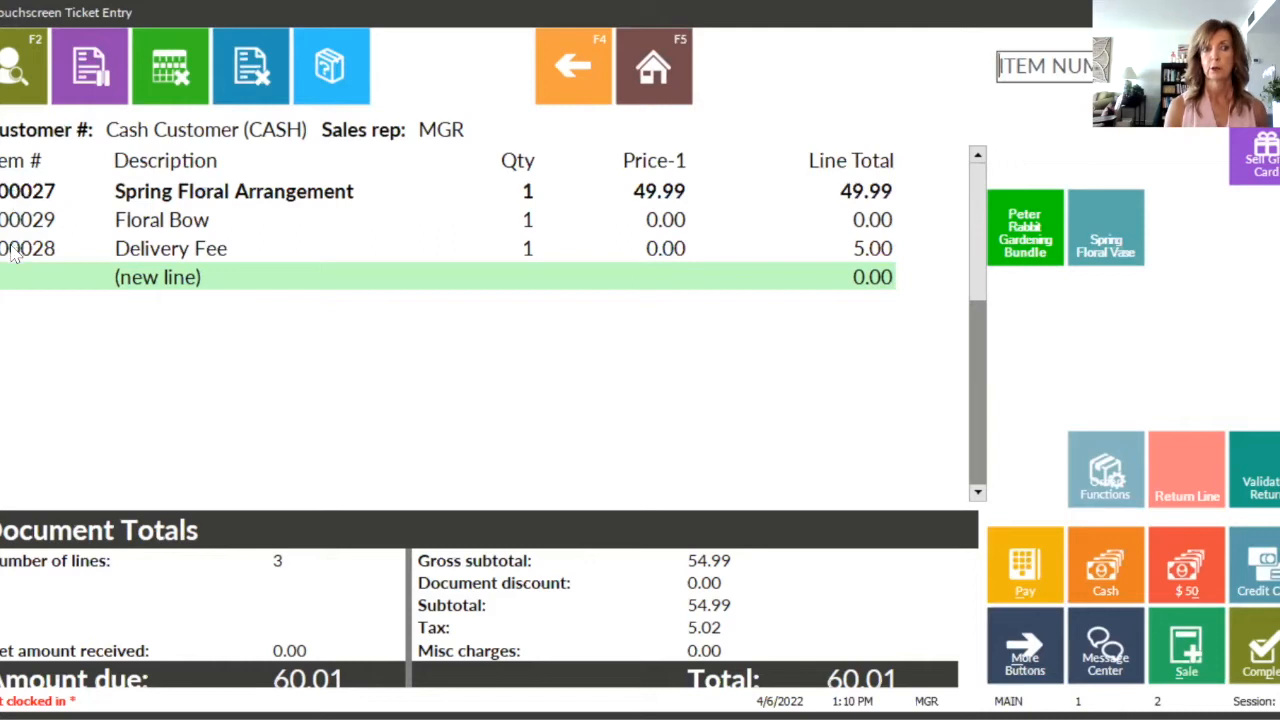
Step: Pay the full ticket balance in cash, and dismiss the receipt preview and print options
click(1025, 565)
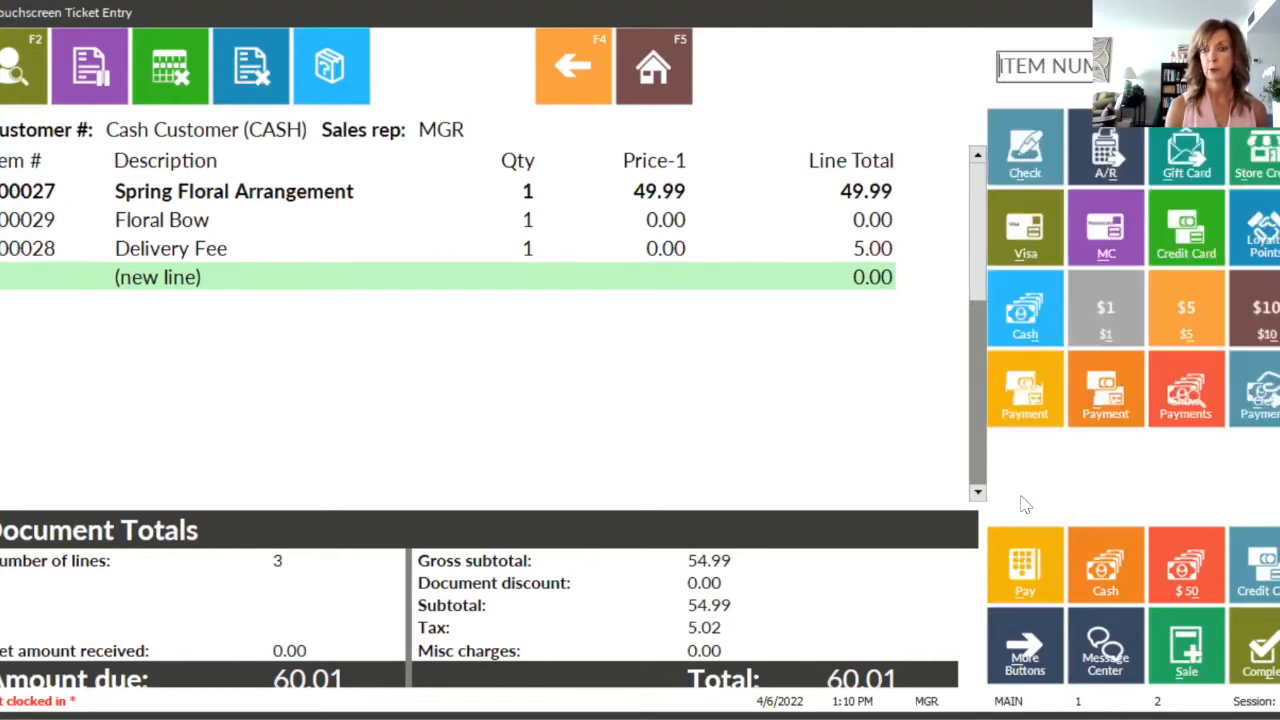
click(1022, 334)
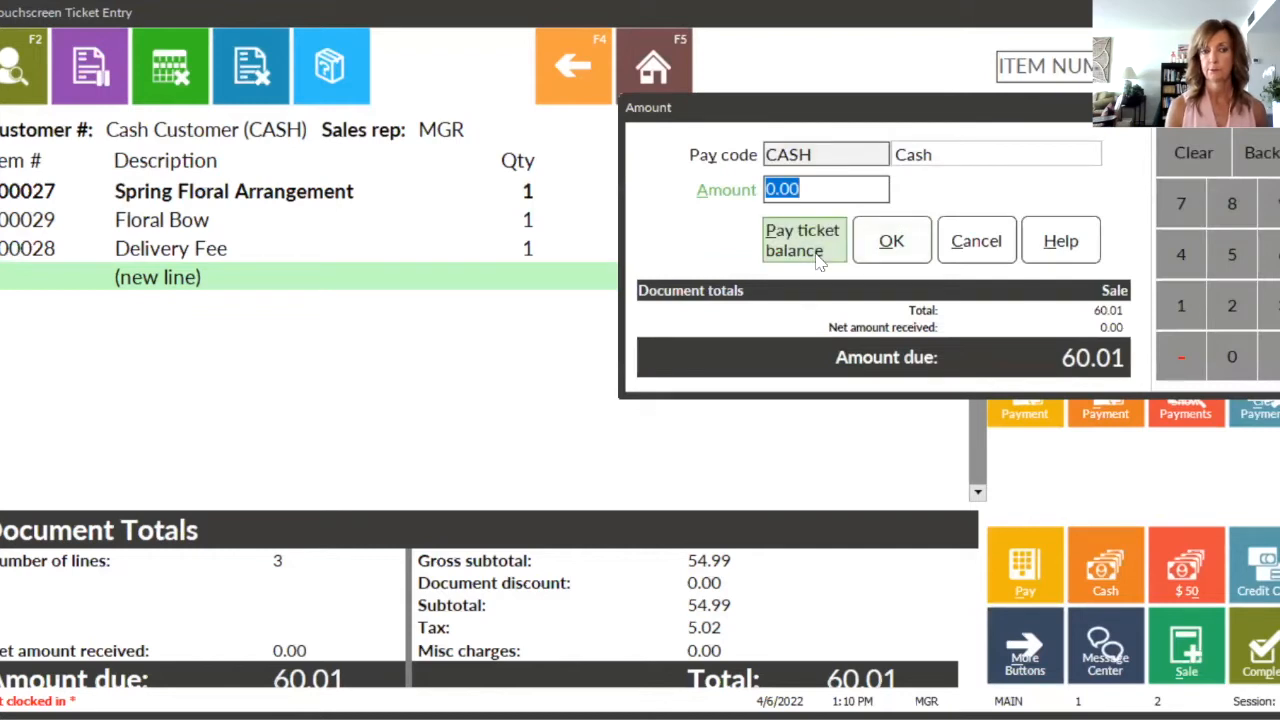
click(805, 241)
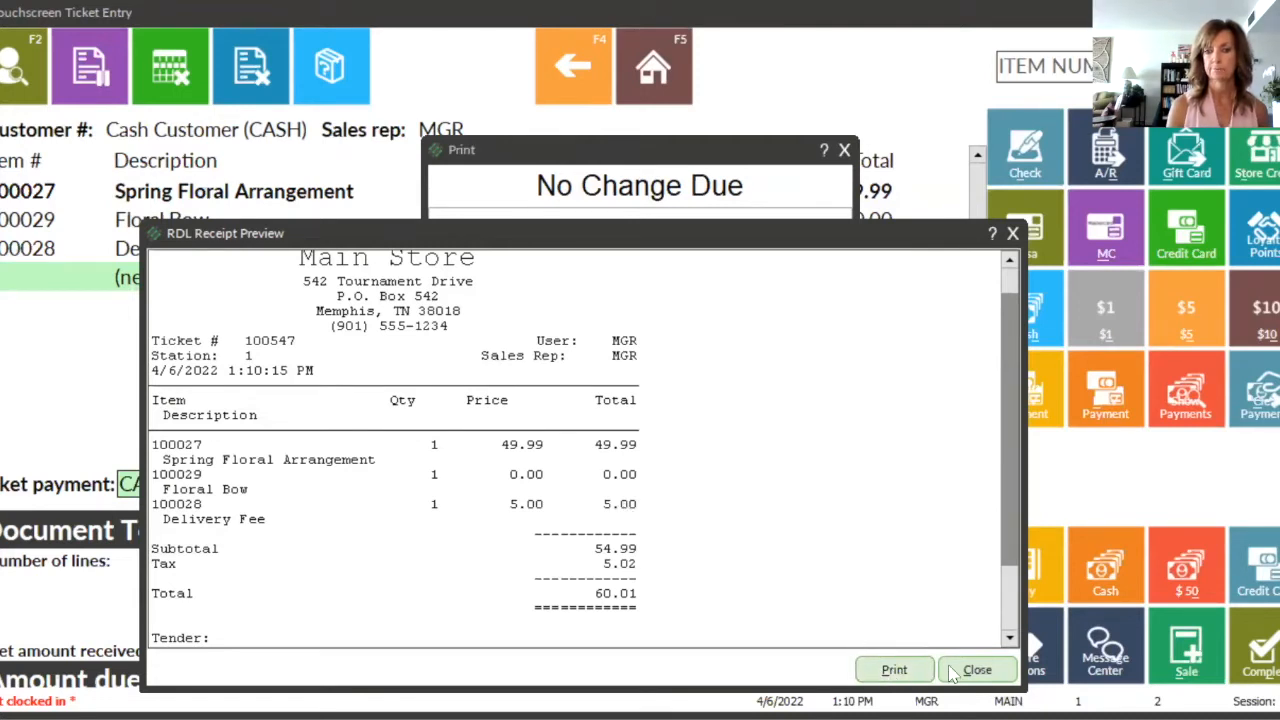
key(Escape)
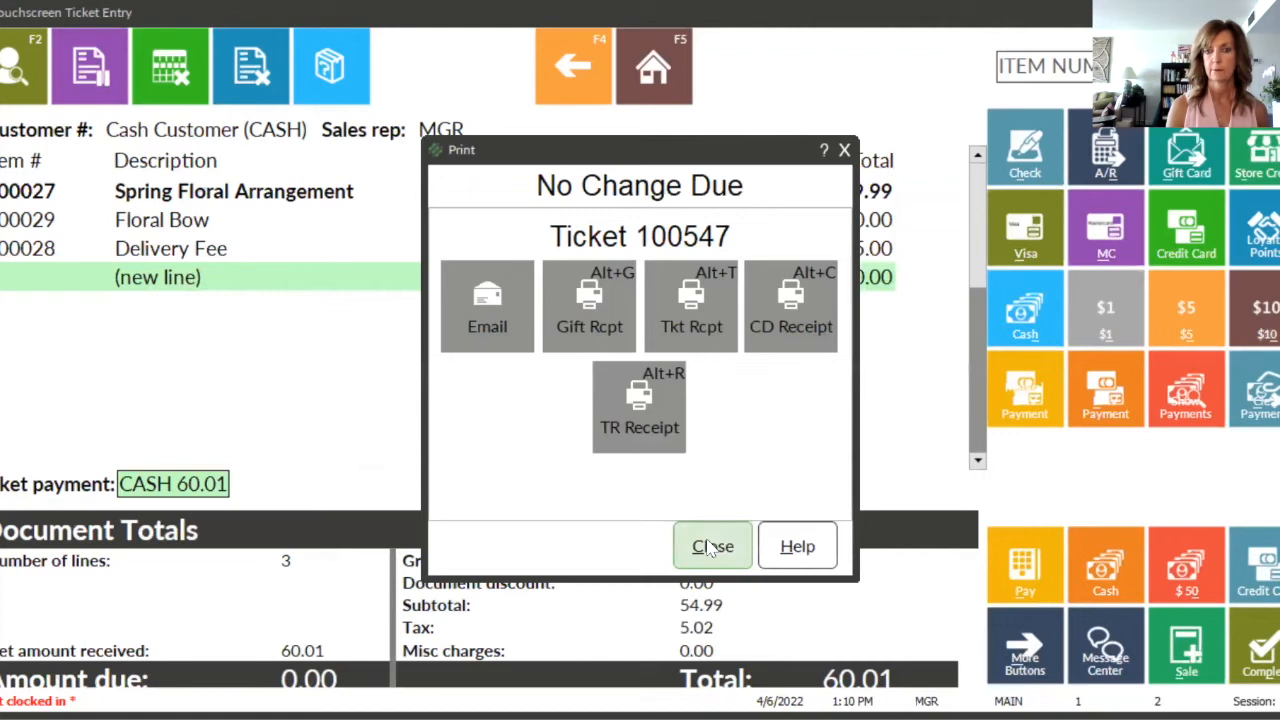
click(714, 543)
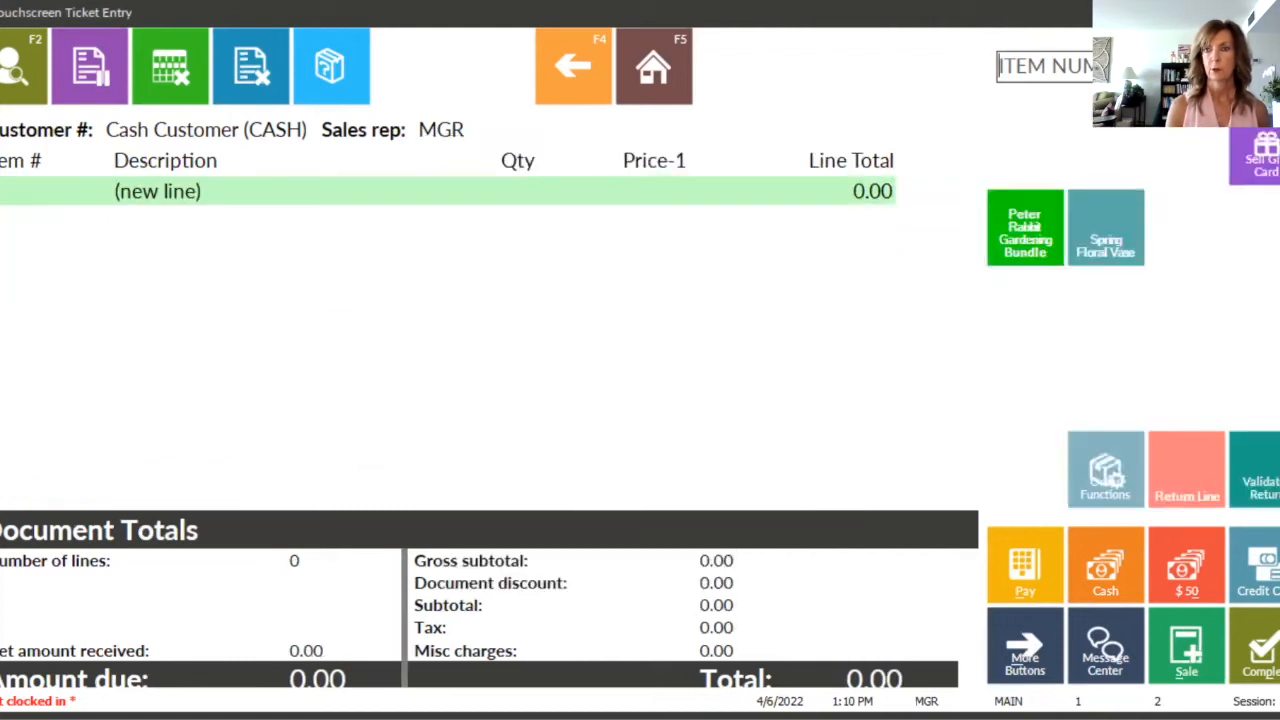
Step: Leave ticket entry and open the Easter Basket Blue record in the sales kits
key(Escape)
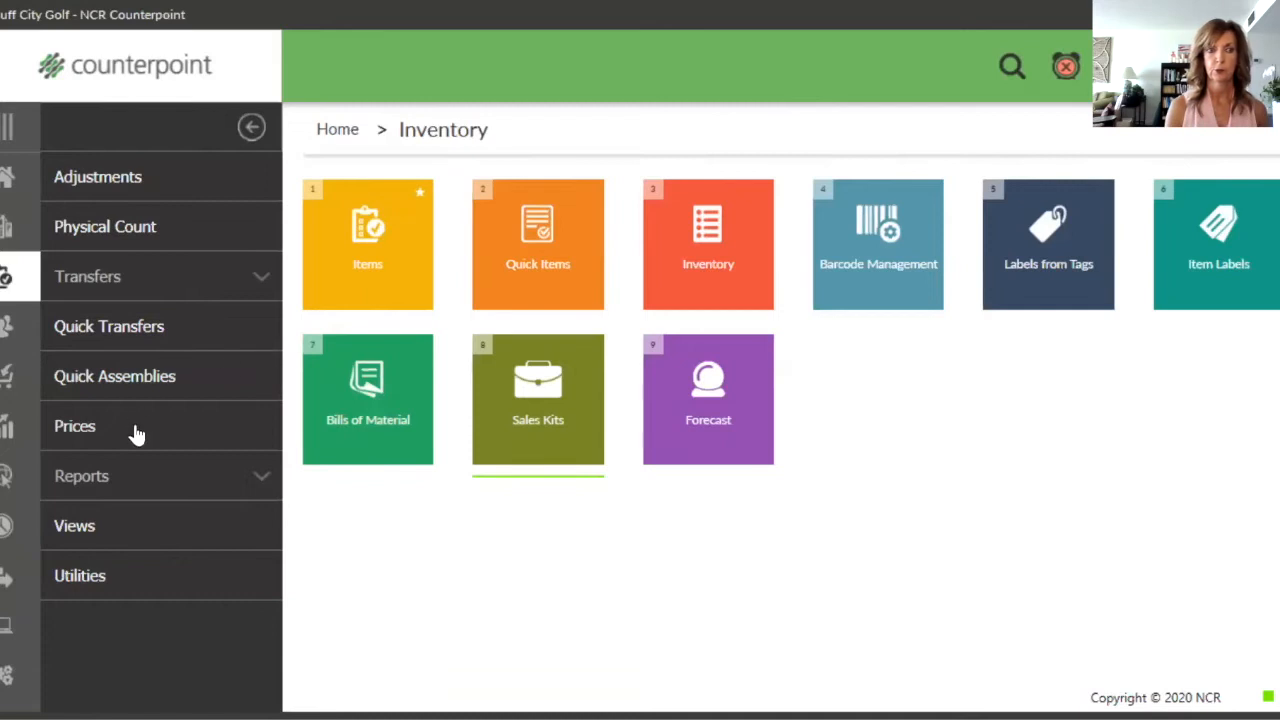
click(487, 384)
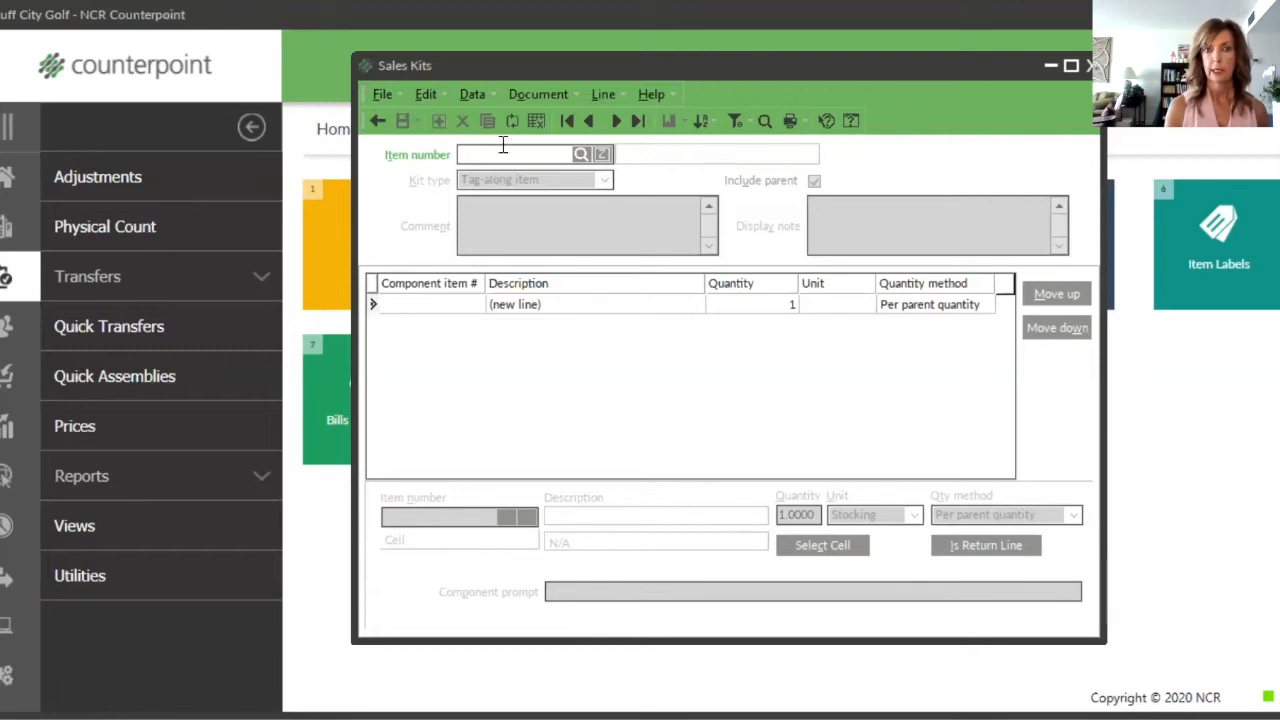
click(618, 122)
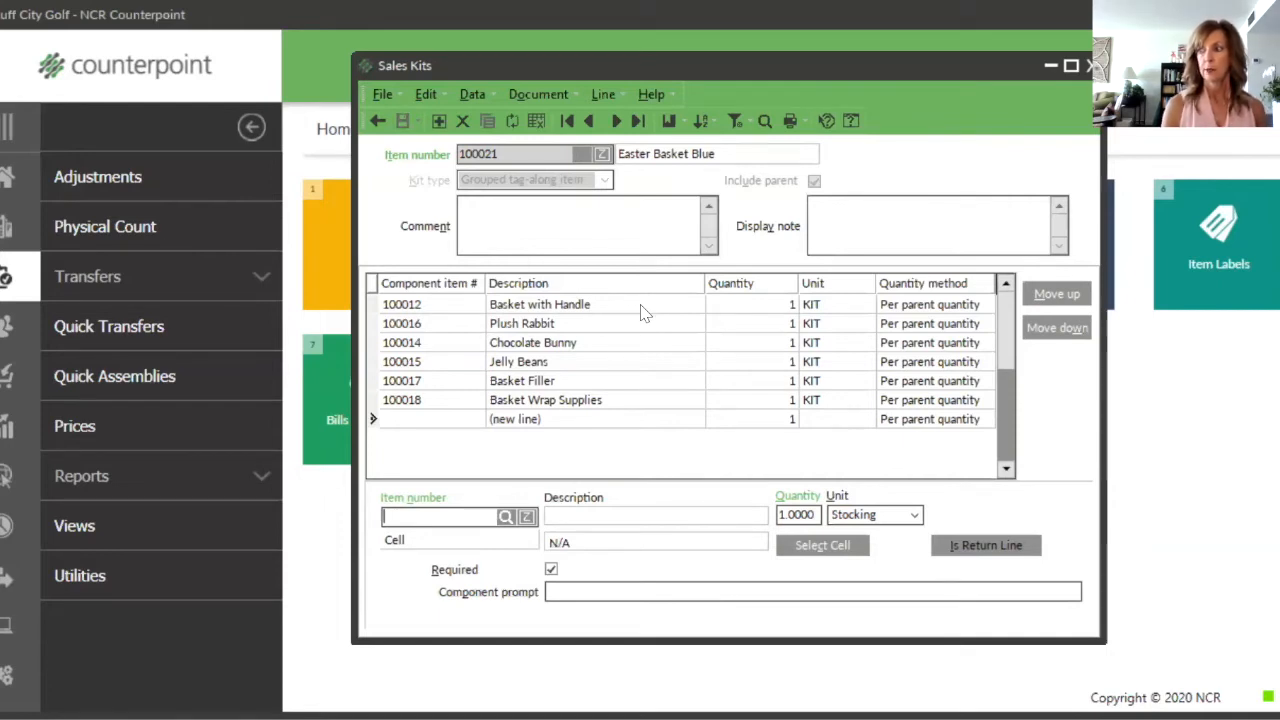
Step: Examine the settings of each Easter Basket Blue component, from Basket with Handle through Basket Wrap Supplies
click(448, 310)
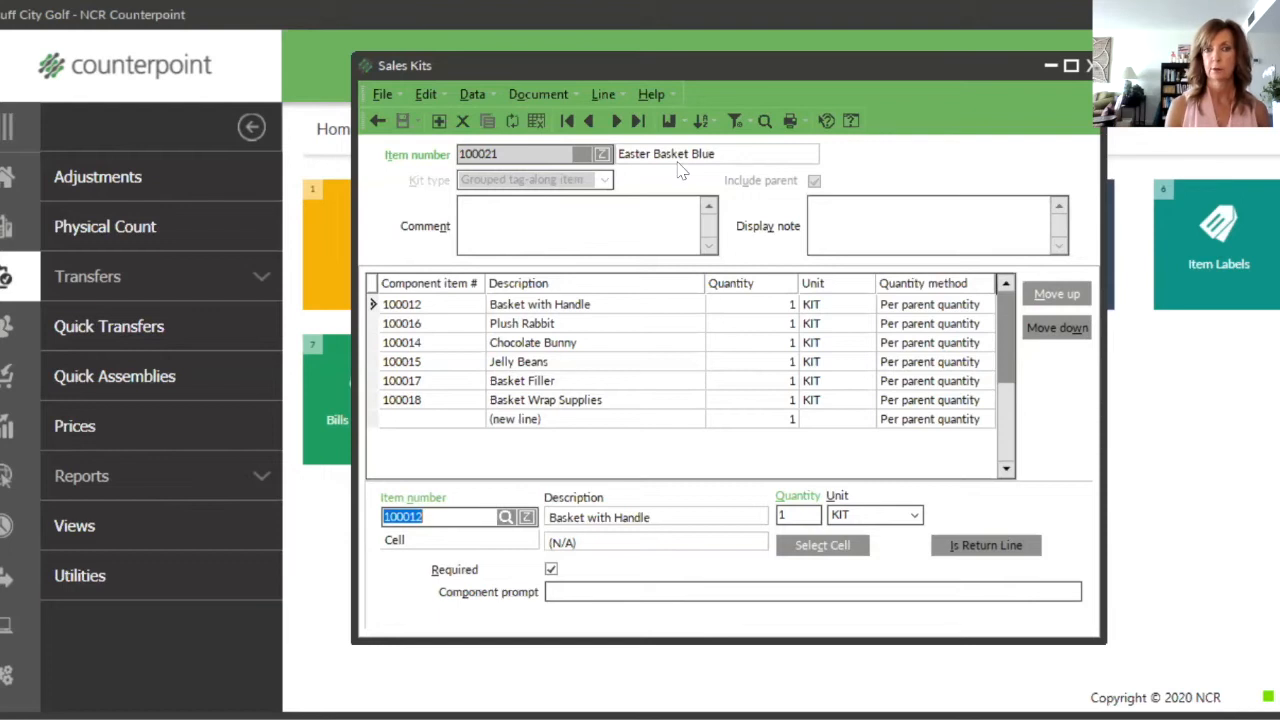
click(598, 330)
click(598, 343)
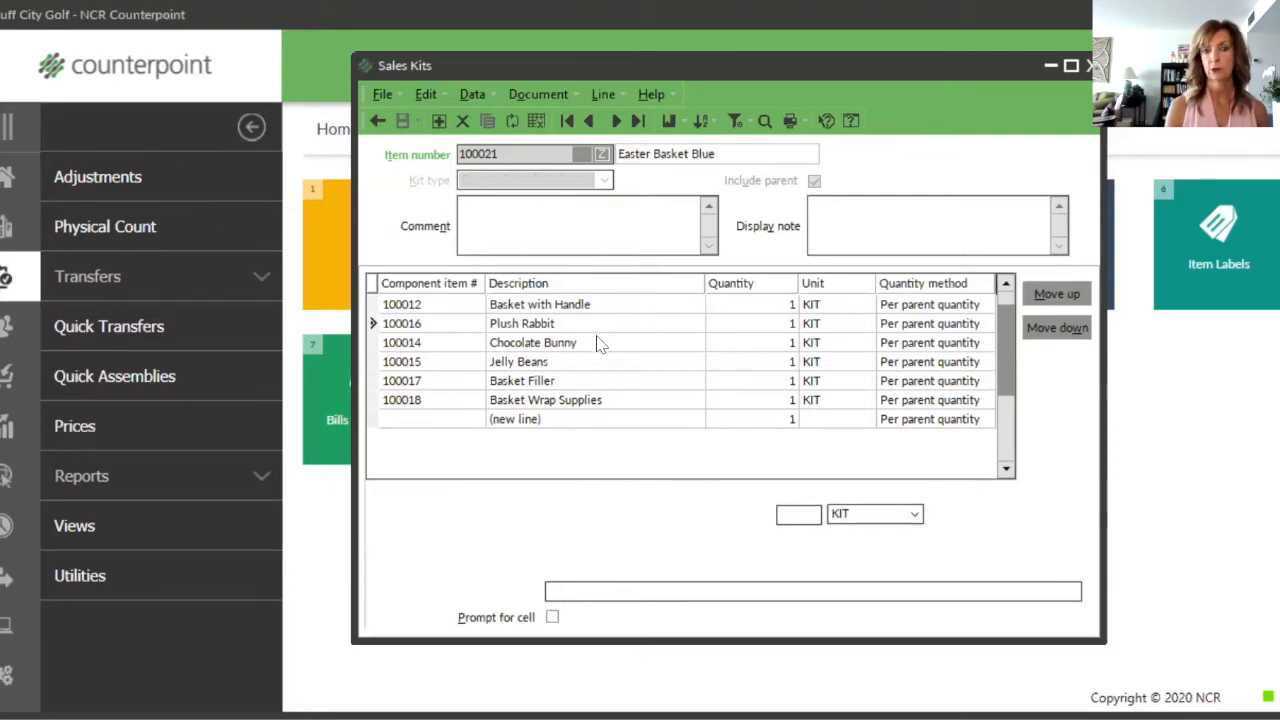
click(597, 366)
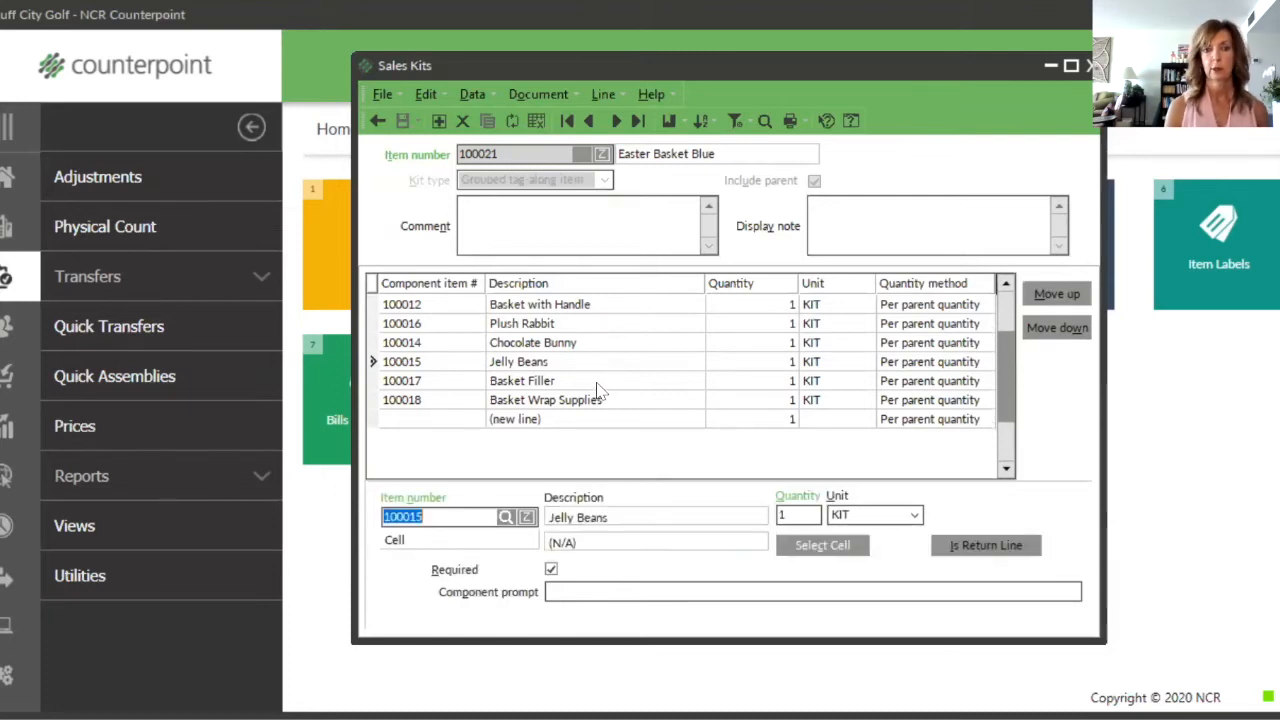
click(596, 384)
click(607, 401)
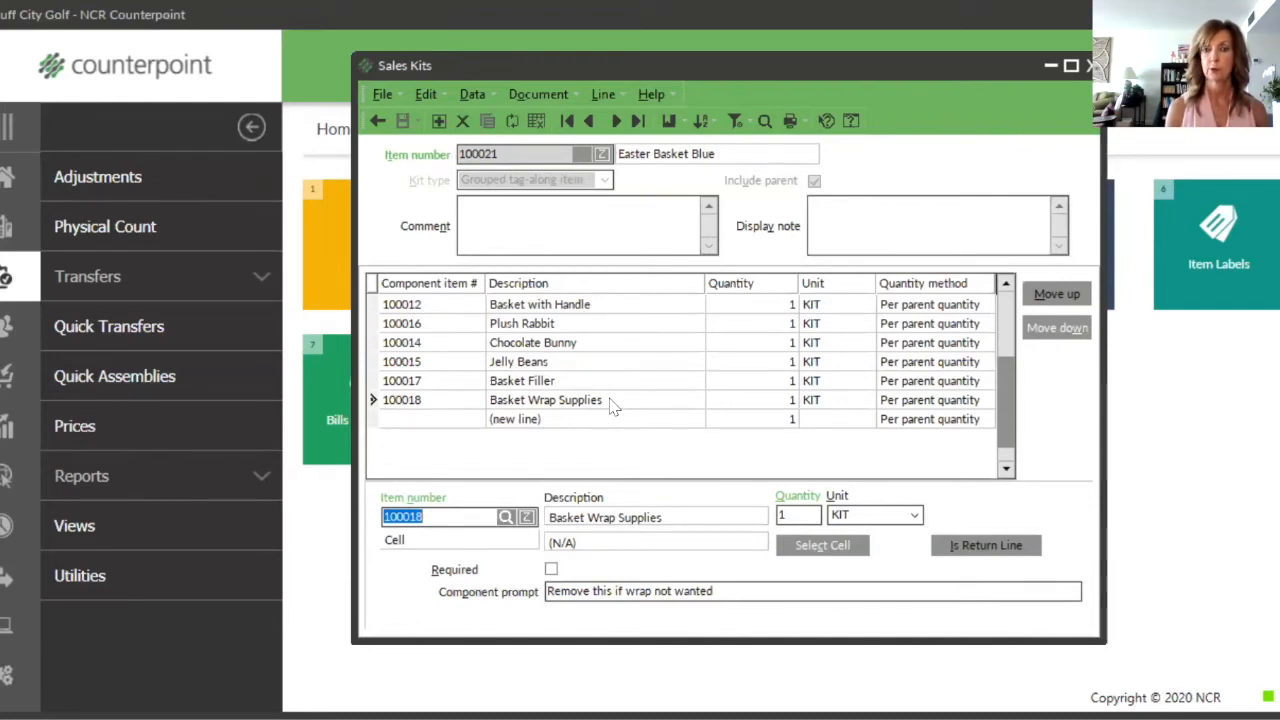
Step: Compare the Required setting of Basket with Handle and Basket Wrap Supplies, and close the kit record
click(686, 310)
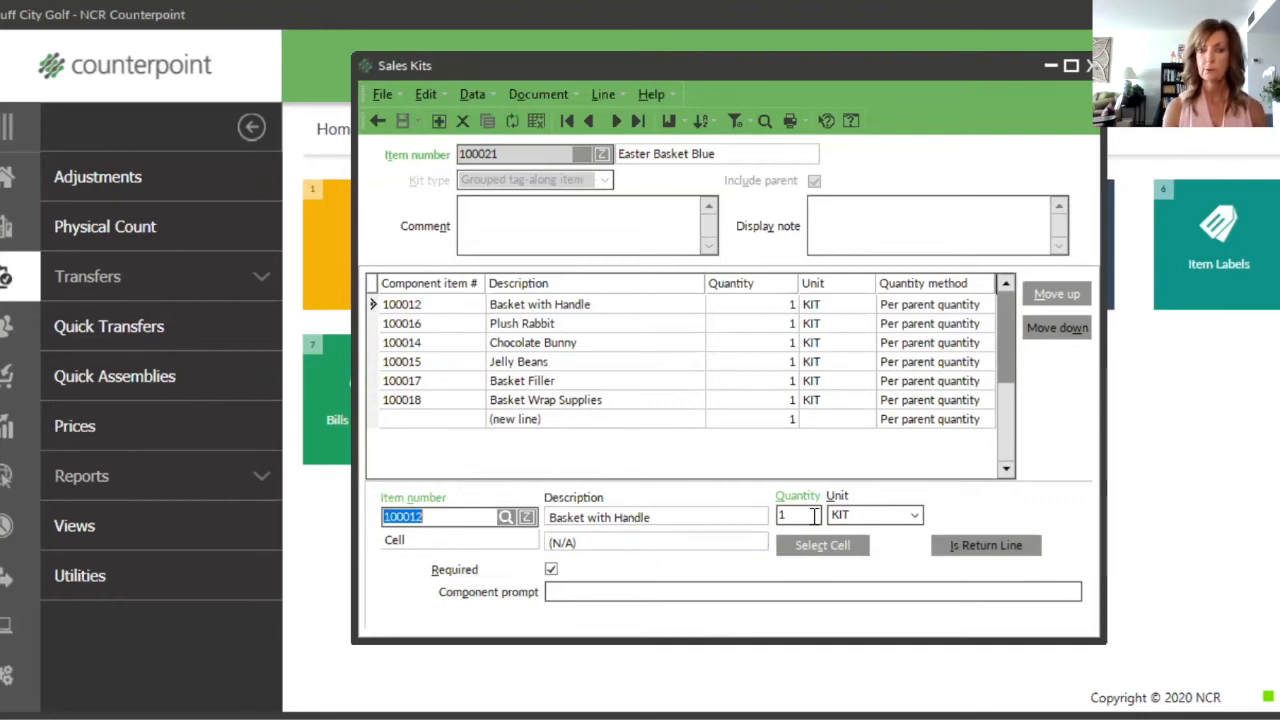
click(553, 570)
click(551, 569)
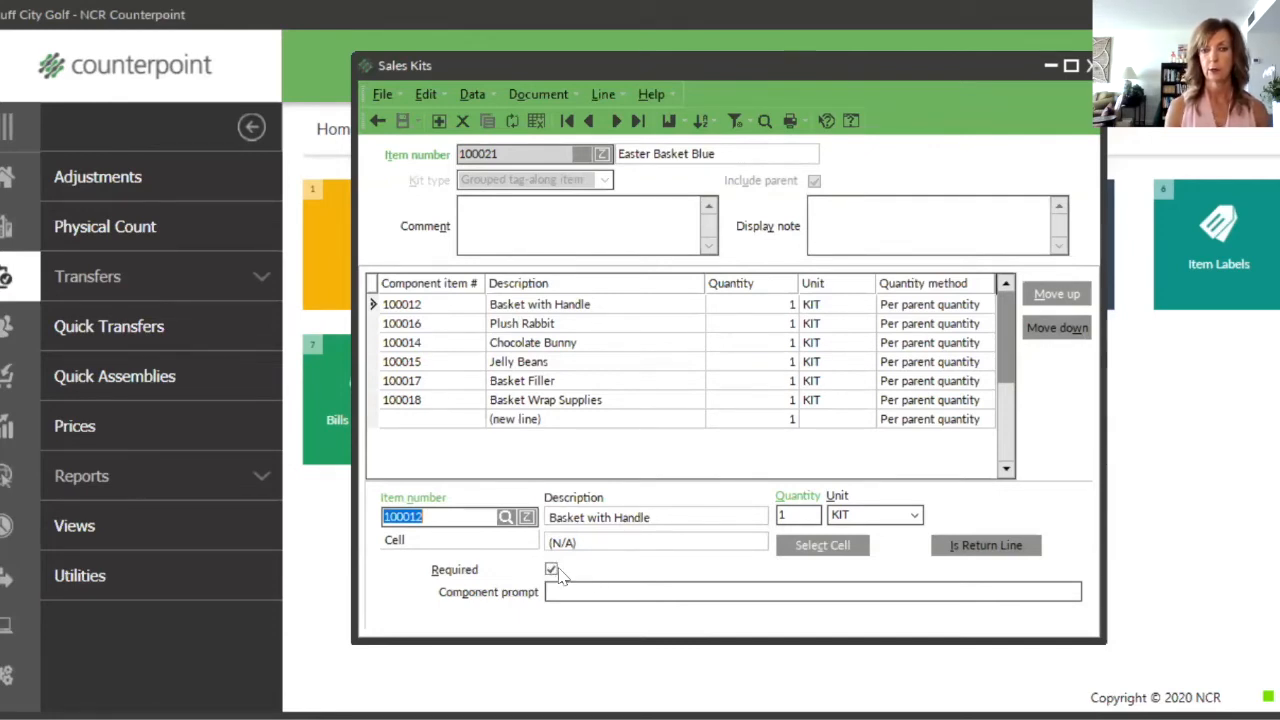
click(593, 398)
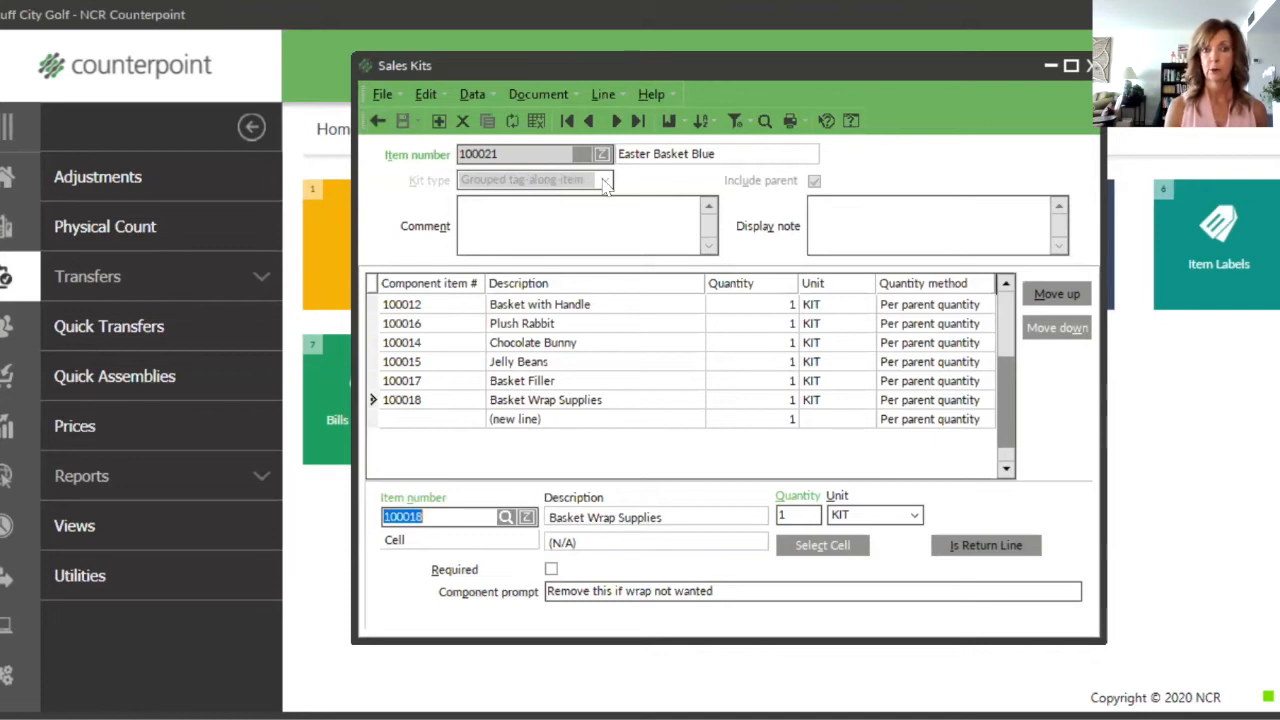
click(377, 120)
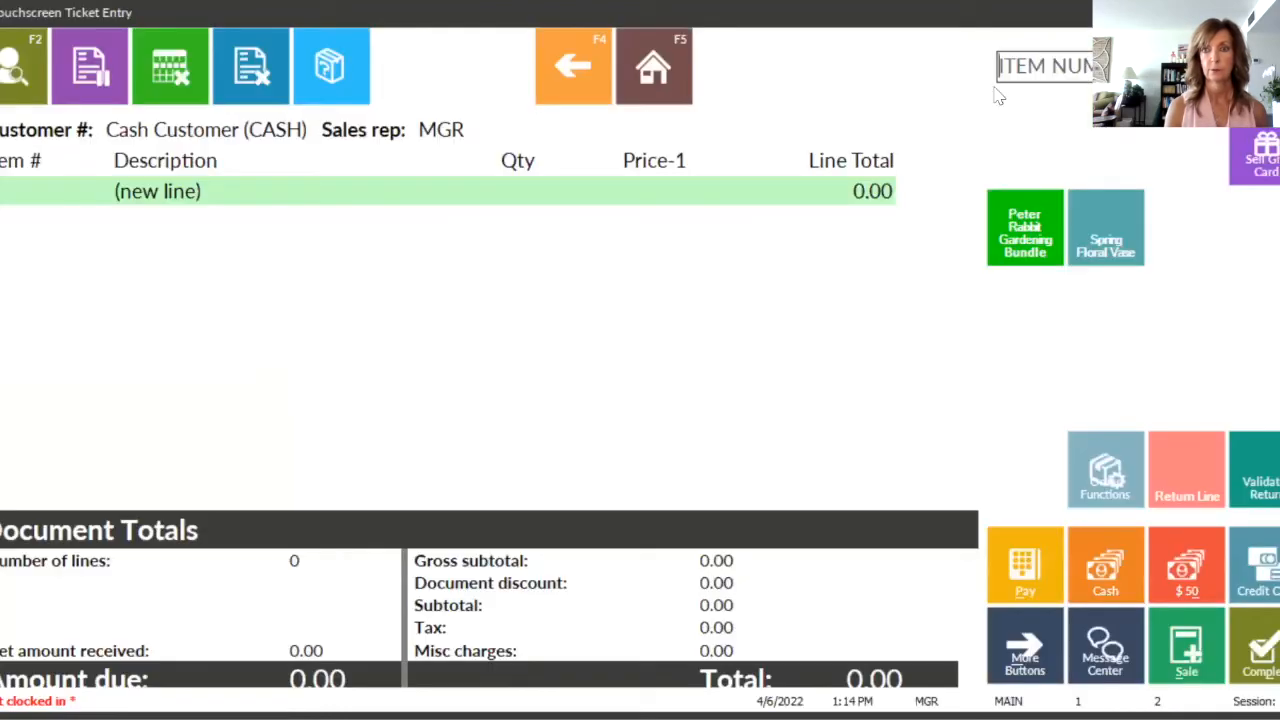
Step: Add item 100021, Easter Basket Blue, to the ticket, accept the optional wrap, and check the Basket Wrap Supplies line
click(1067, 72)
text(100021)
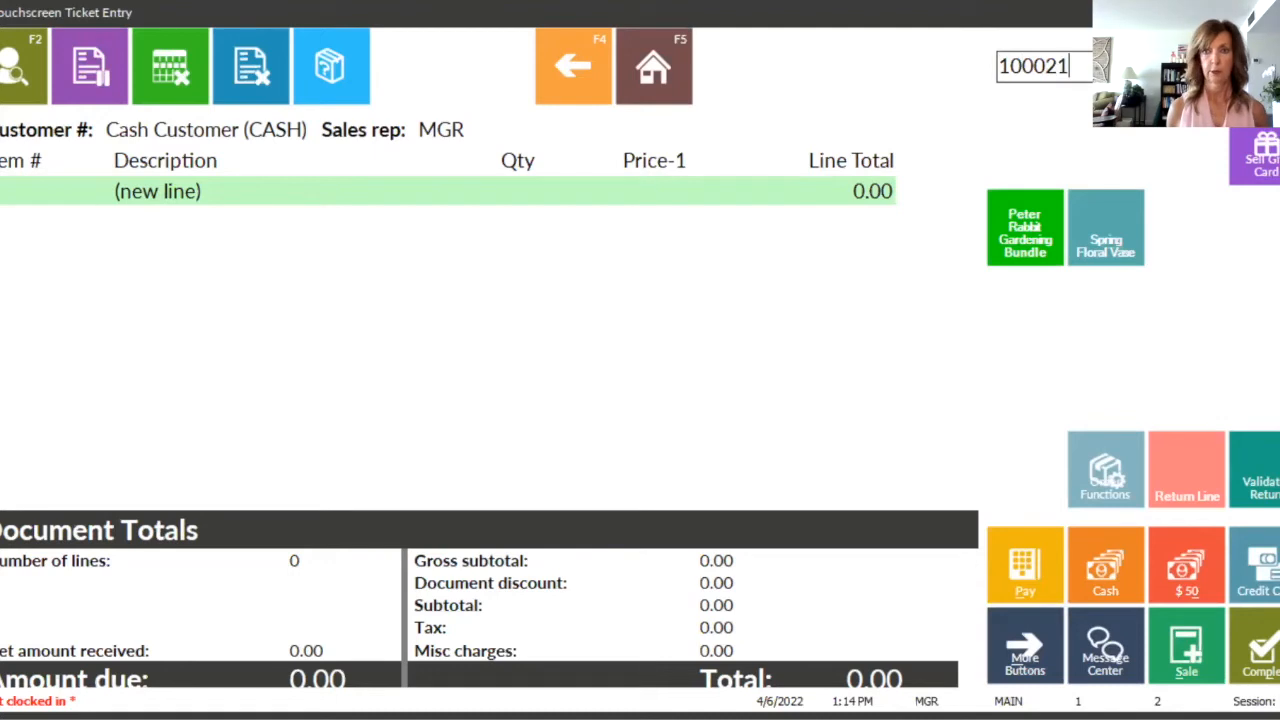
key(Return)
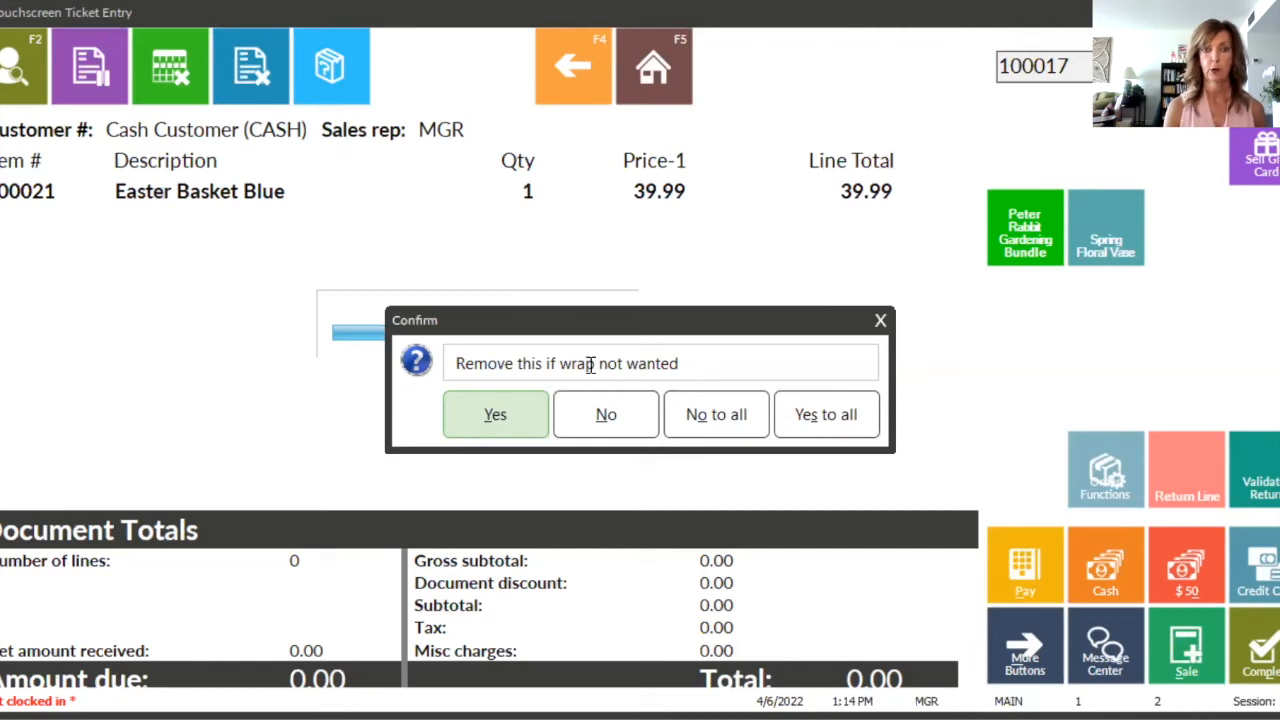
click(500, 416)
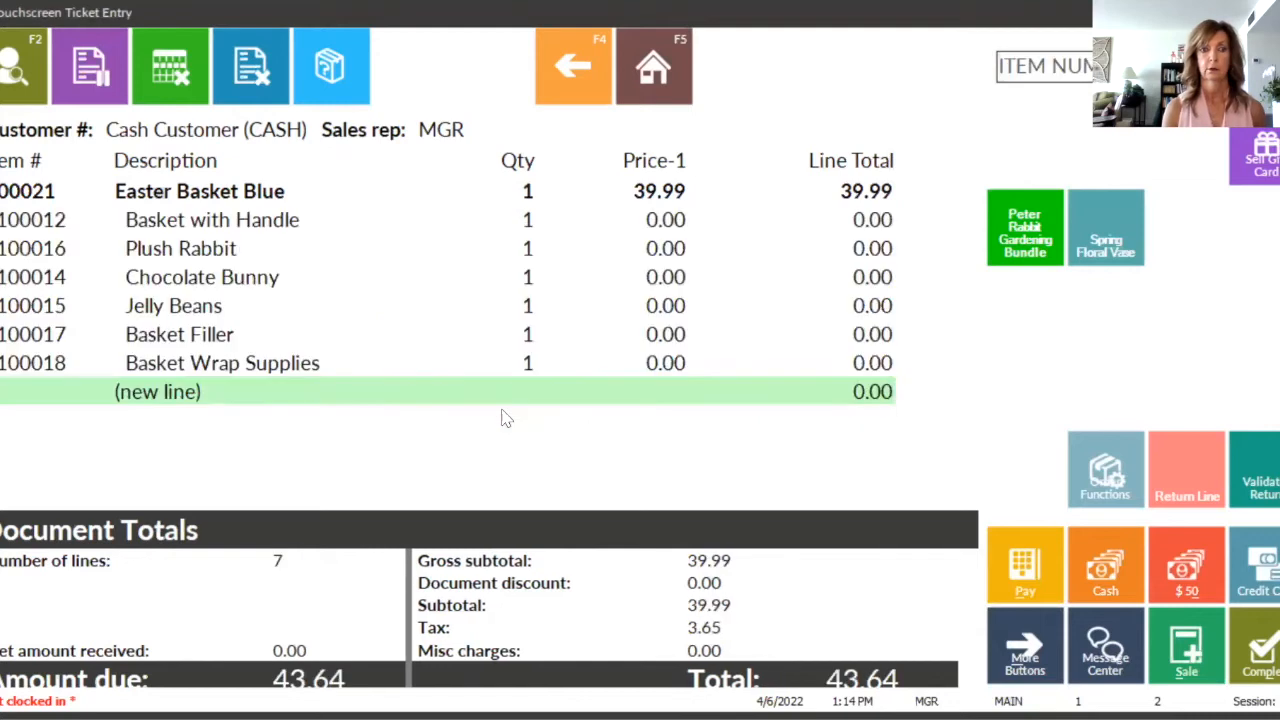
click(330, 372)
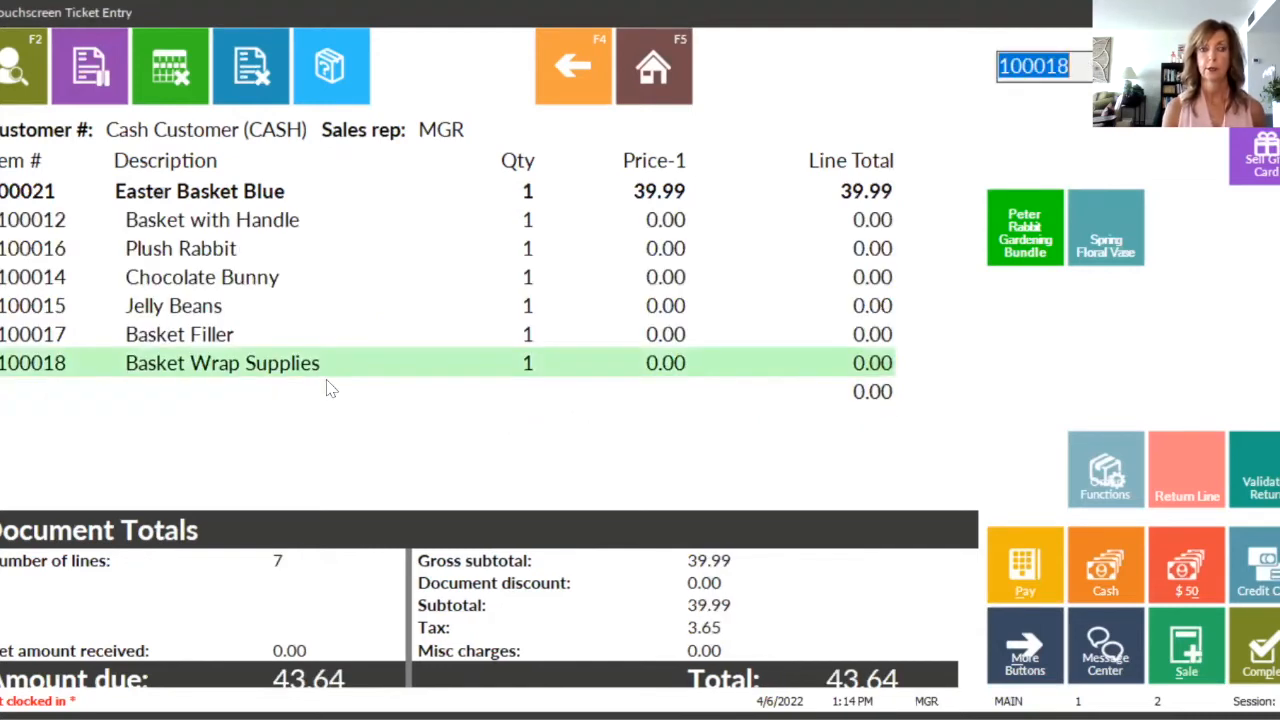
click(328, 402)
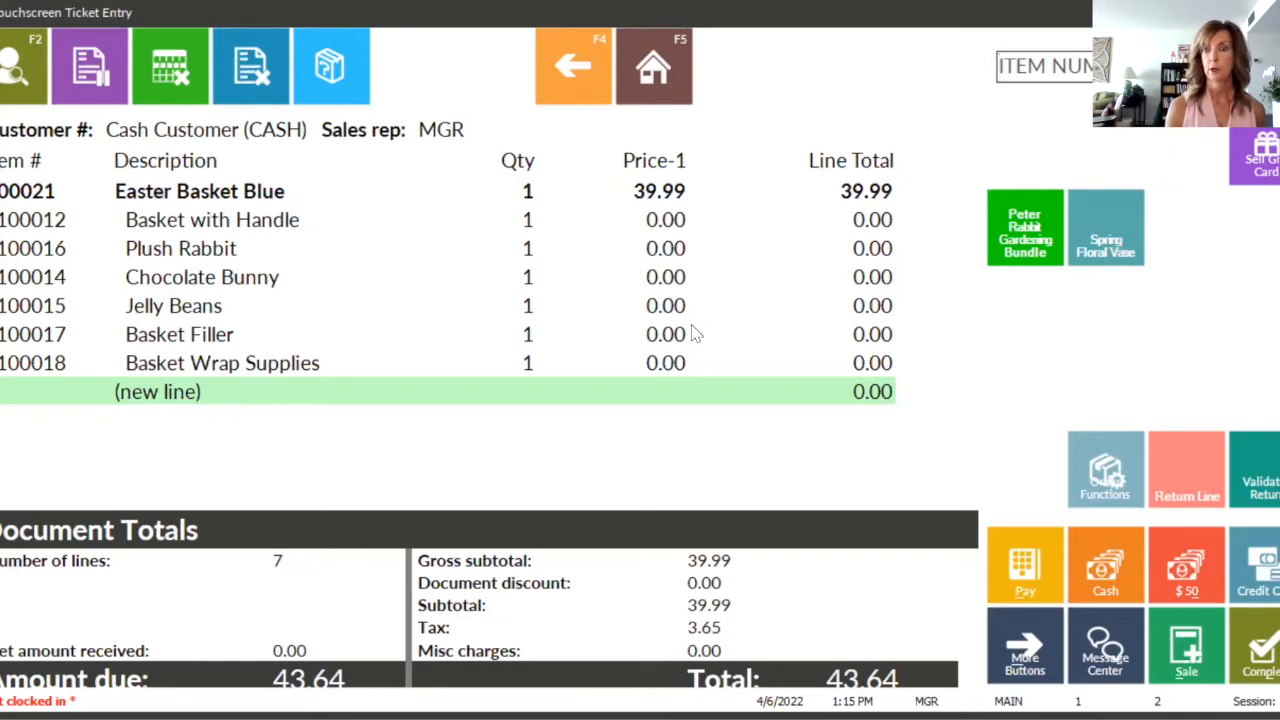
Step: Add a second Easter Basket Blue, item 100021, to the ticket and decline the optional basket wrap
click(1020, 66)
text(100021)
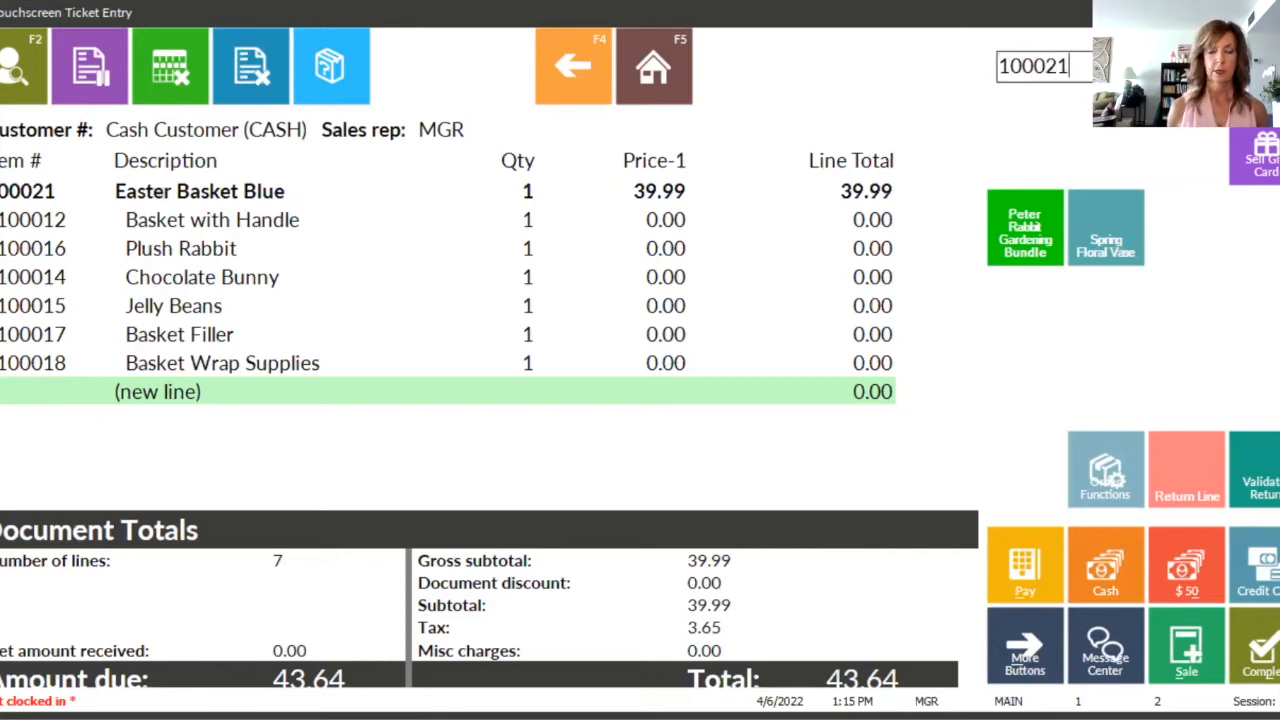
key(Return)
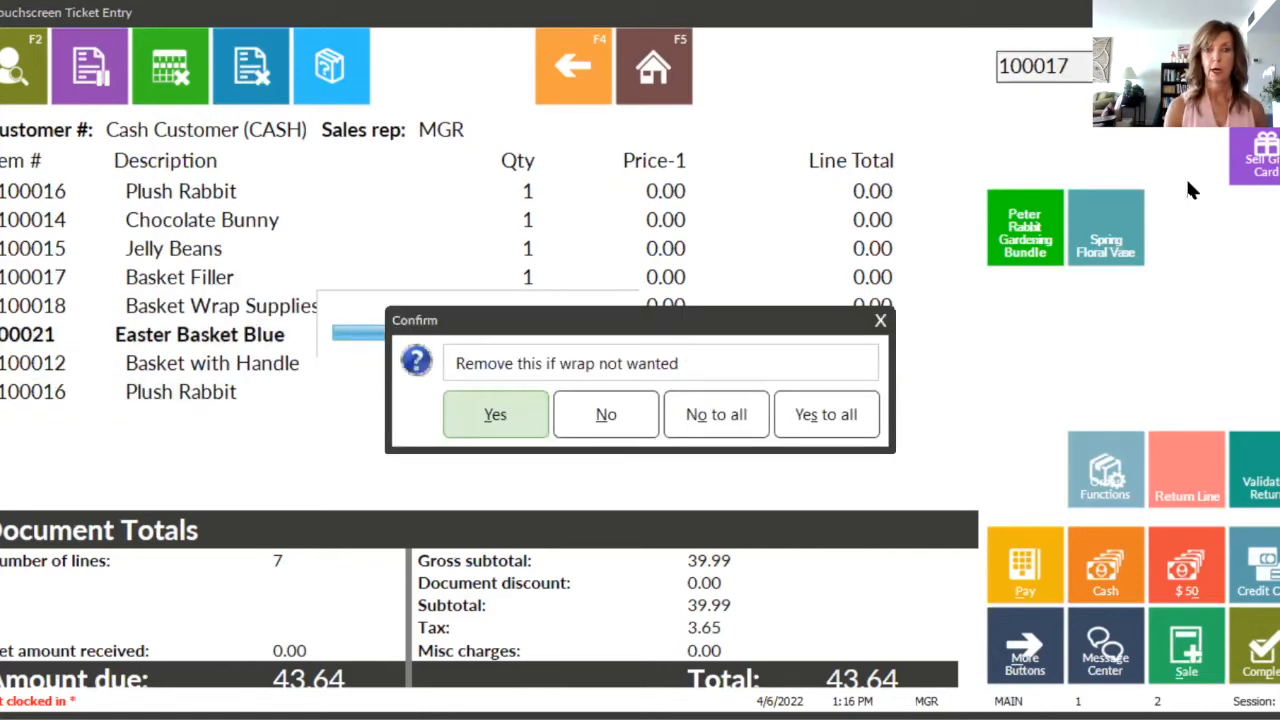
click(638, 425)
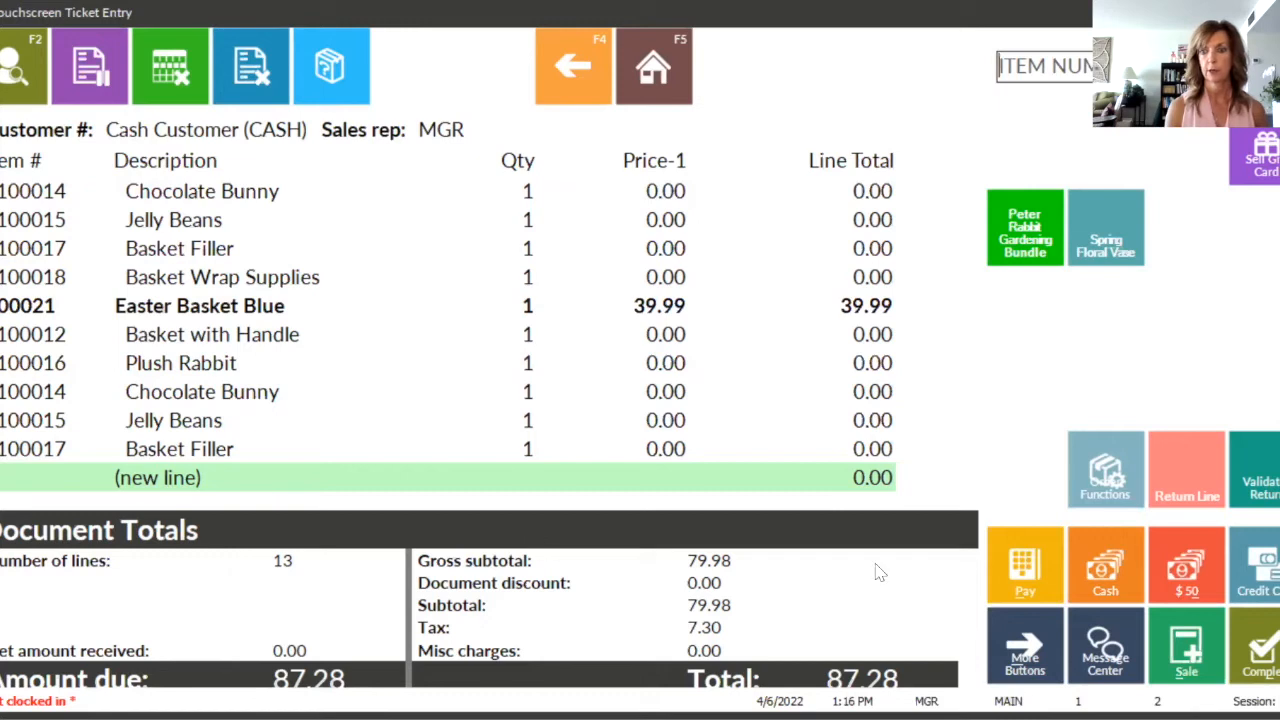
Step: Pay the full ticket balance in cash, preview the TR receipt, and close the preview and print options
click(1035, 565)
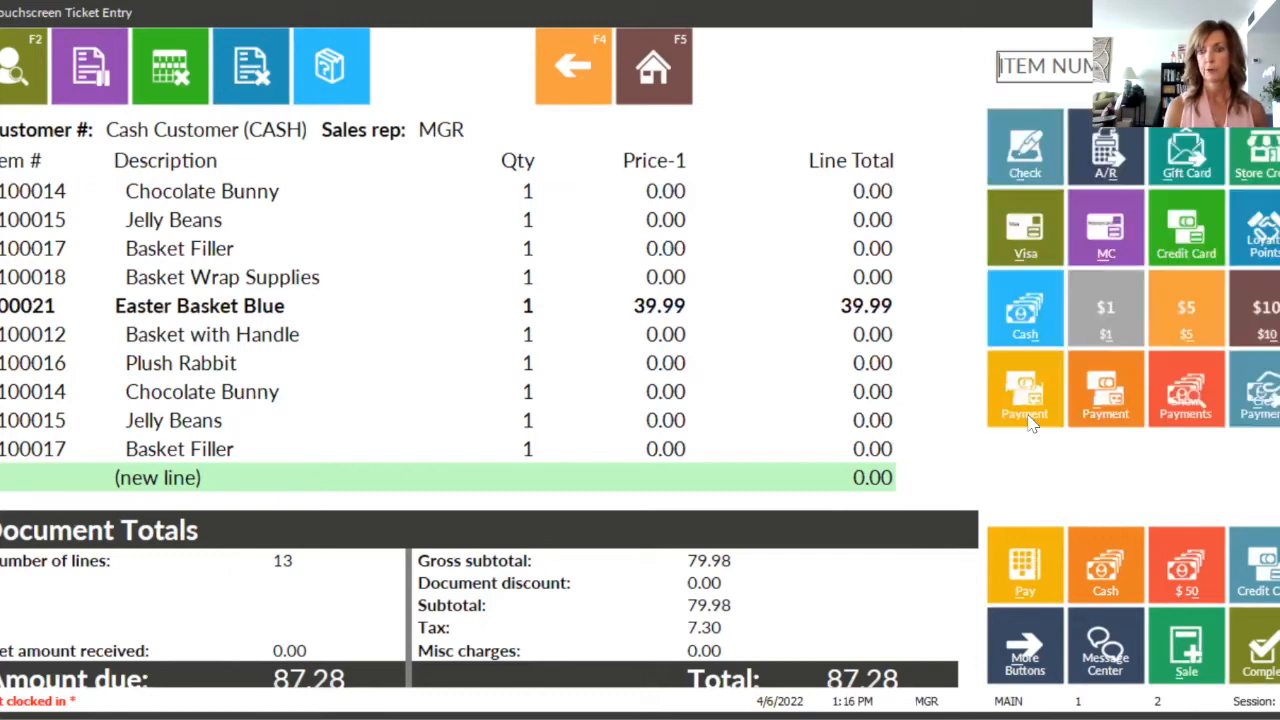
click(1025, 318)
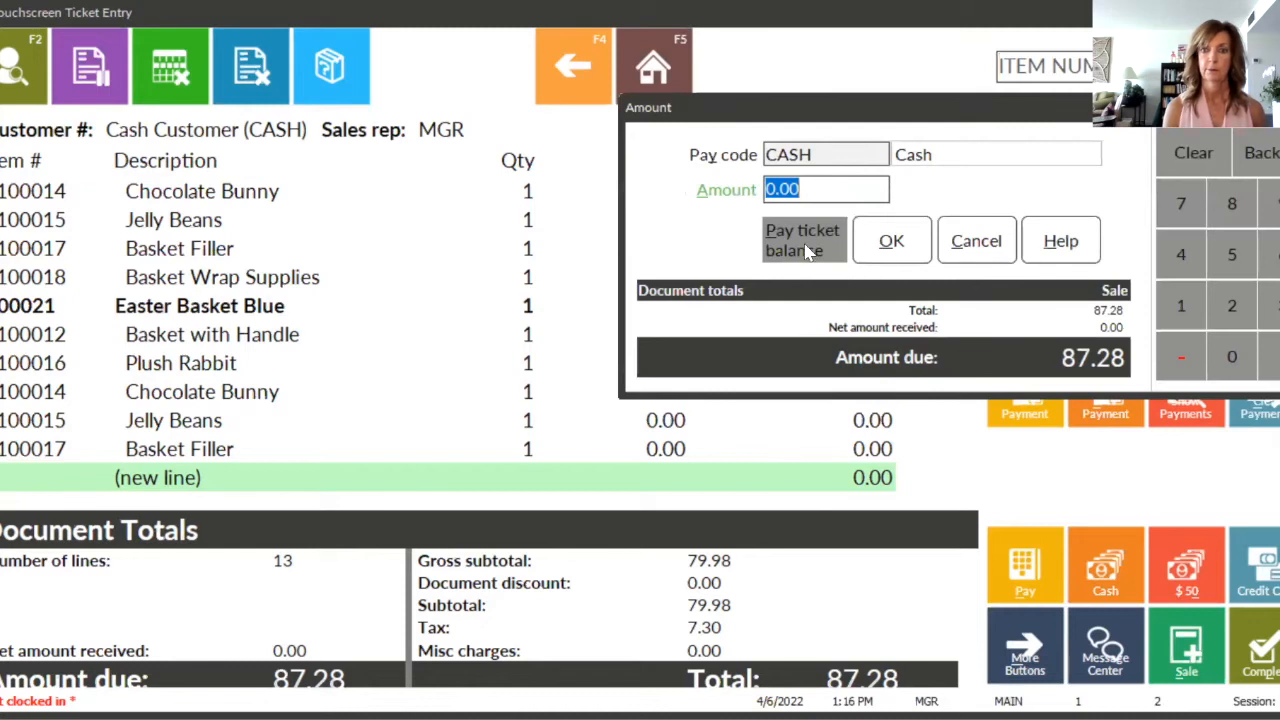
click(805, 241)
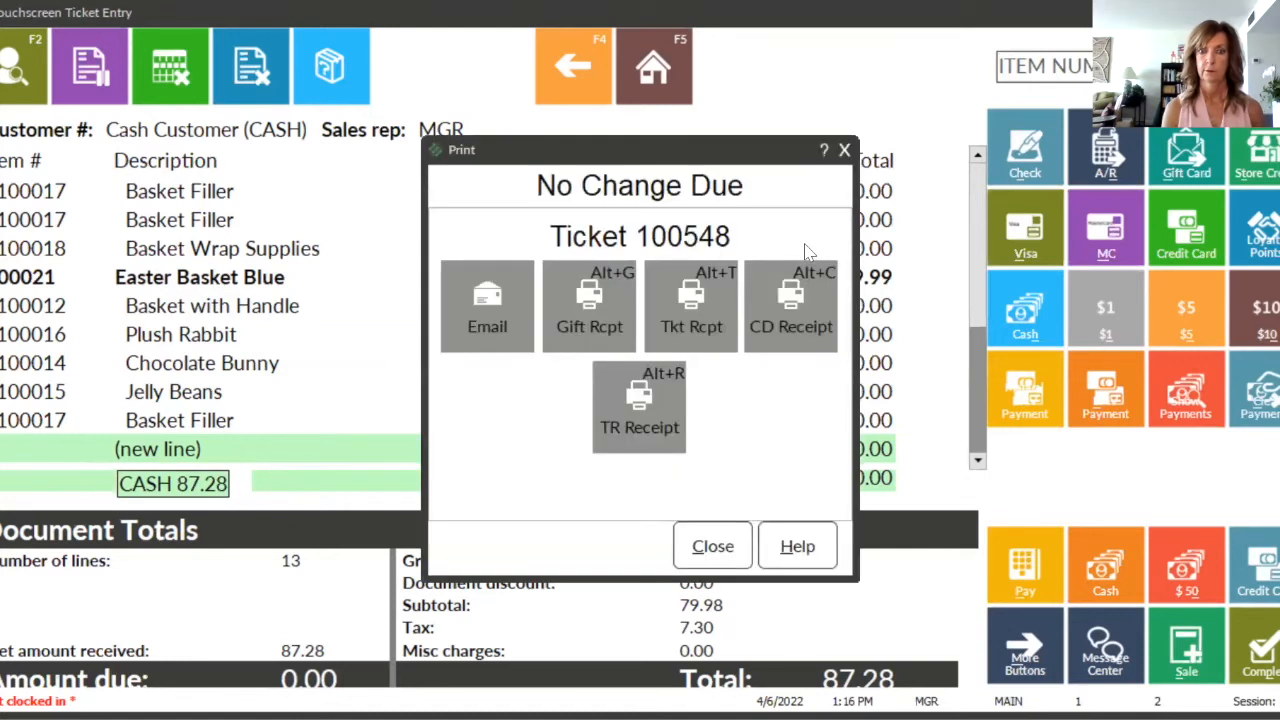
click(598, 440)
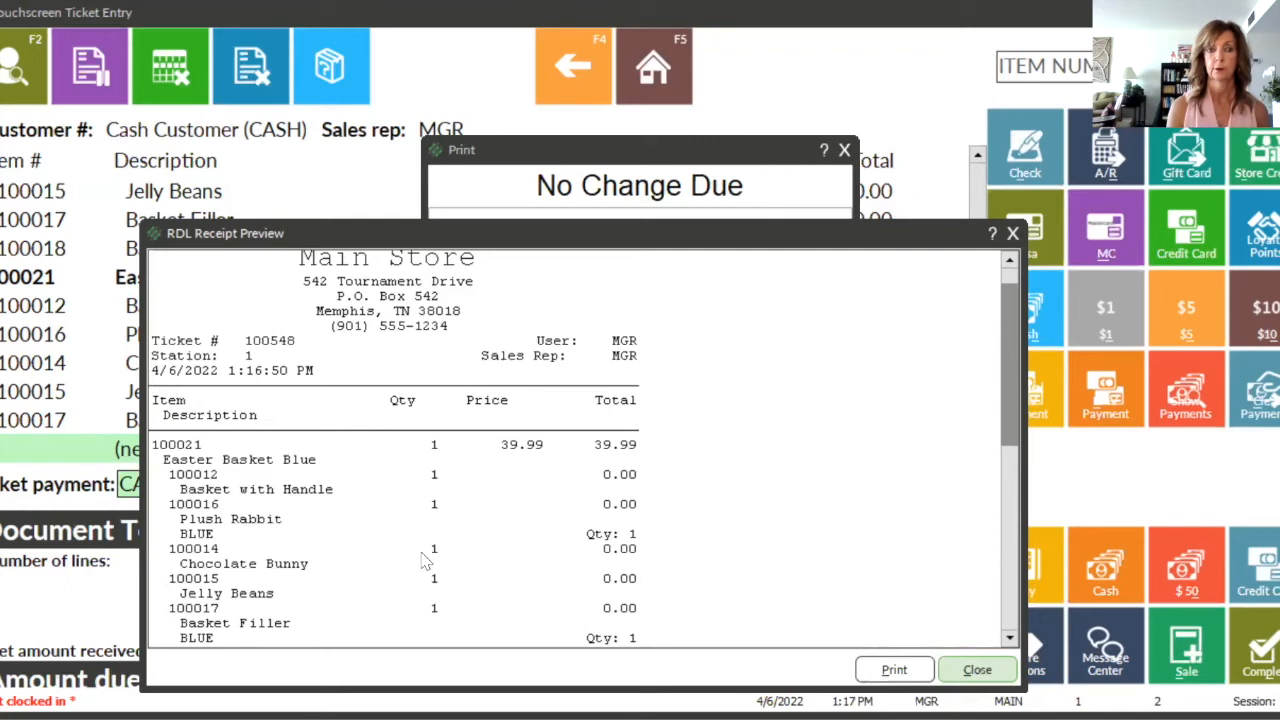
click(977, 670)
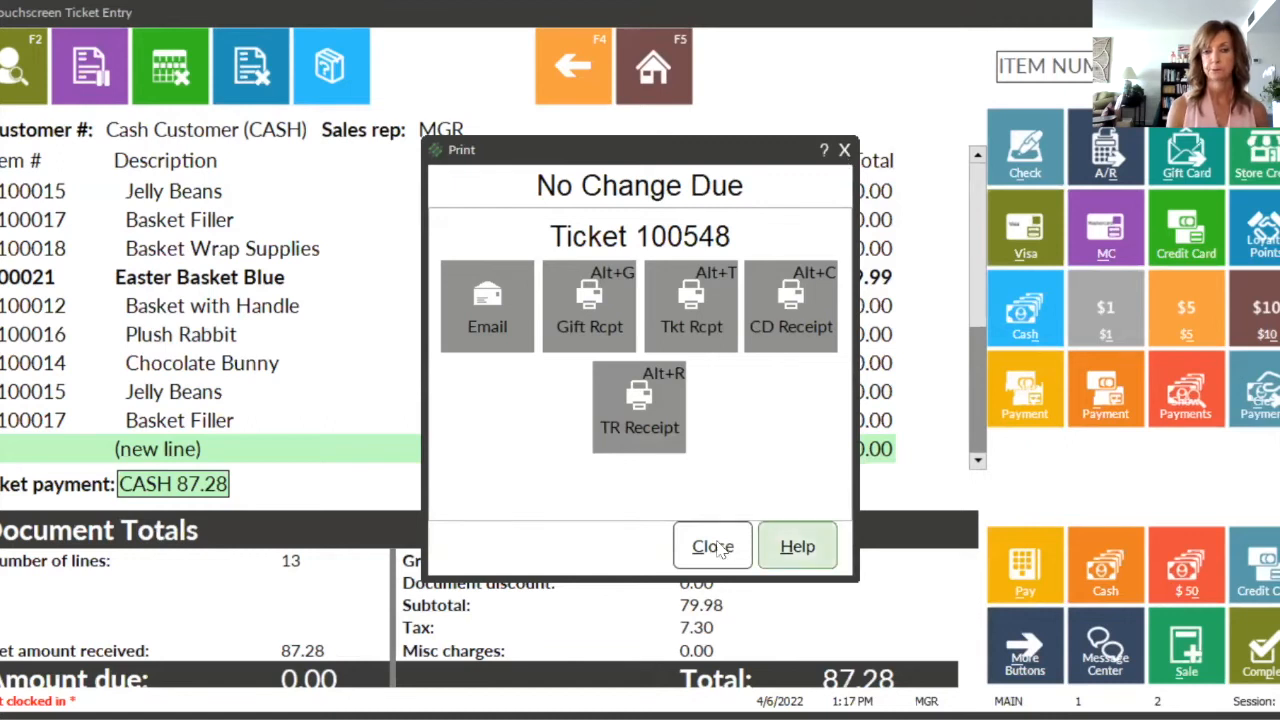
click(712, 547)
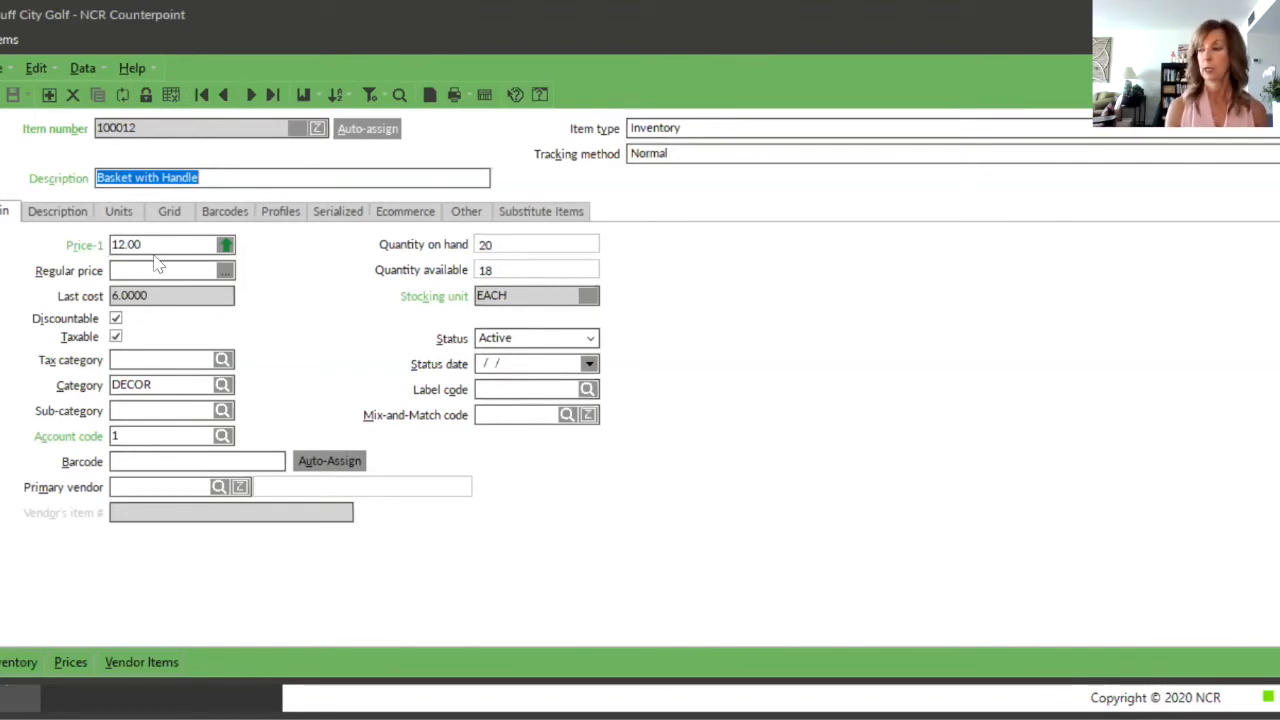
Step: Compare the KIT alternate unit and its price with the main price and stocking unit of the Basket with Handle item
click(118, 212)
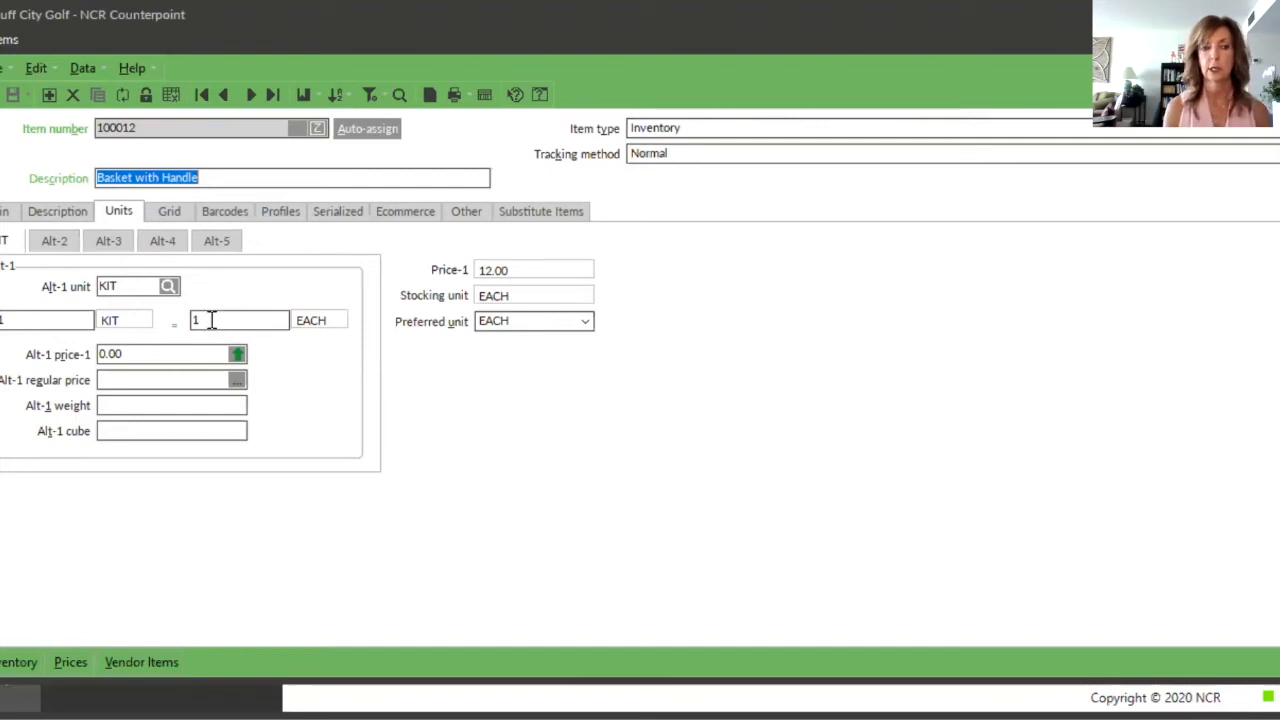
click(135, 358)
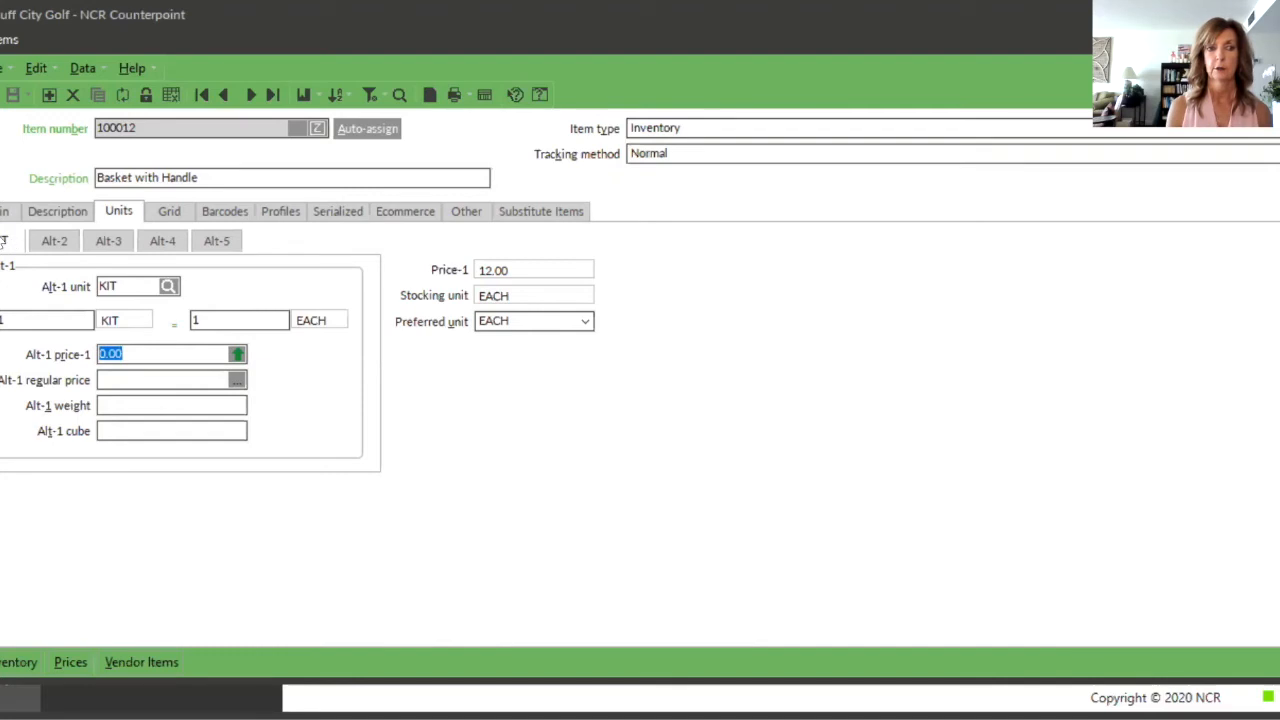
click(3, 214)
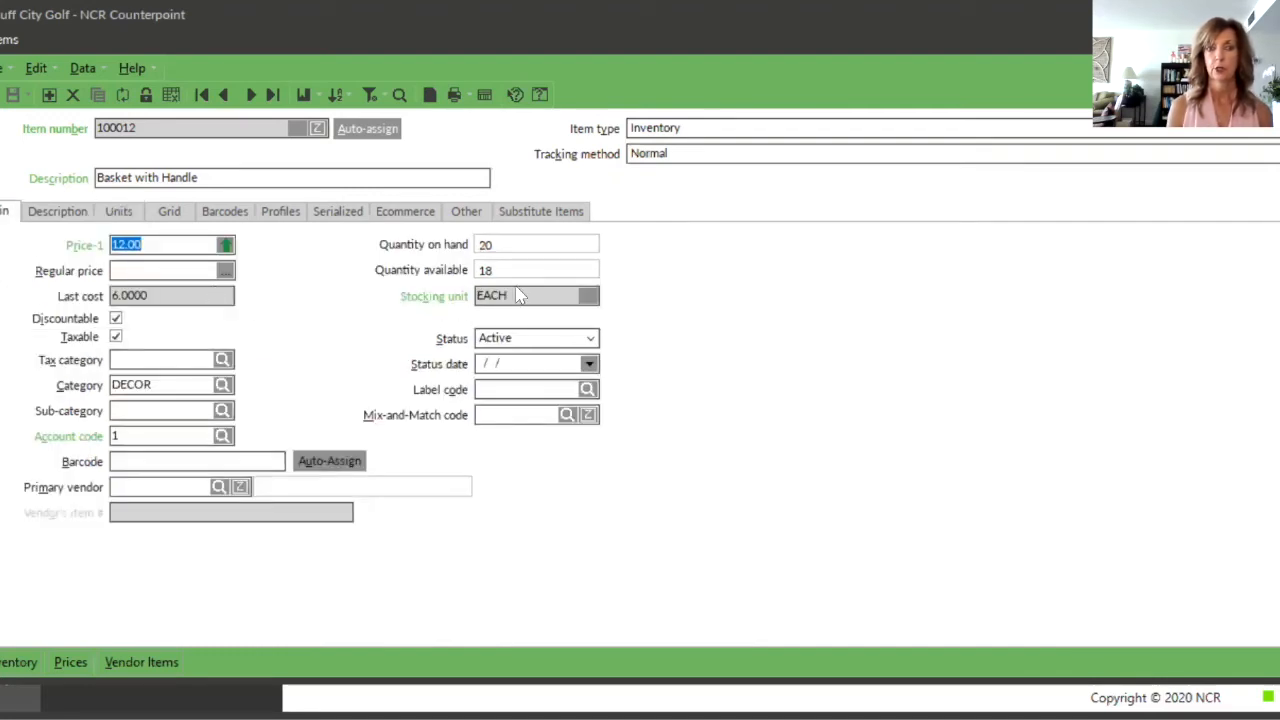
click(120, 211)
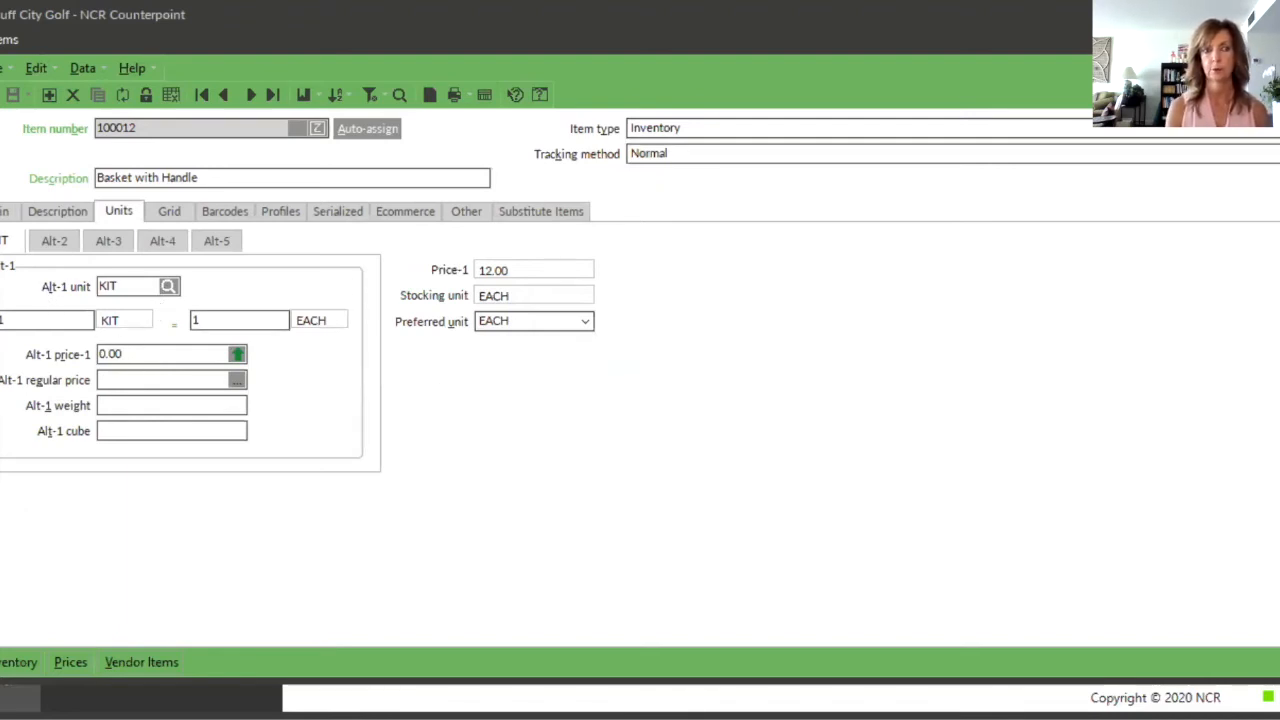
click(6, 214)
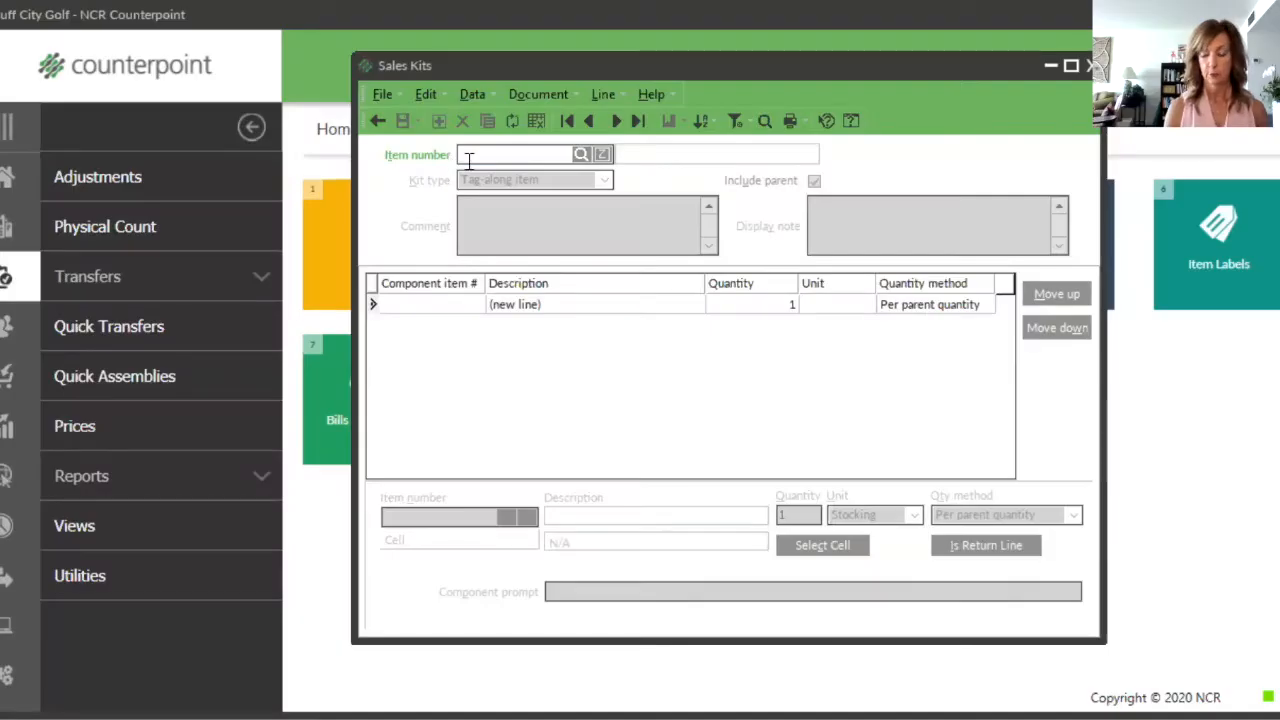
text(100020)
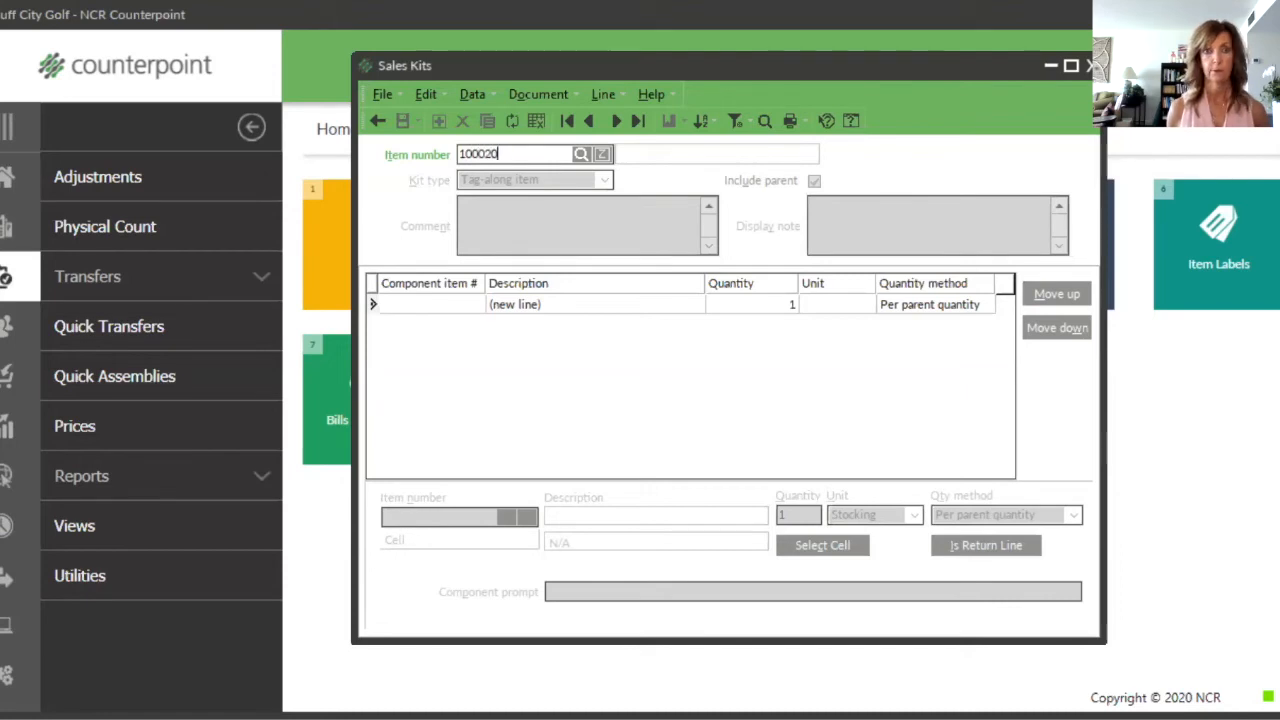
key(Tab)
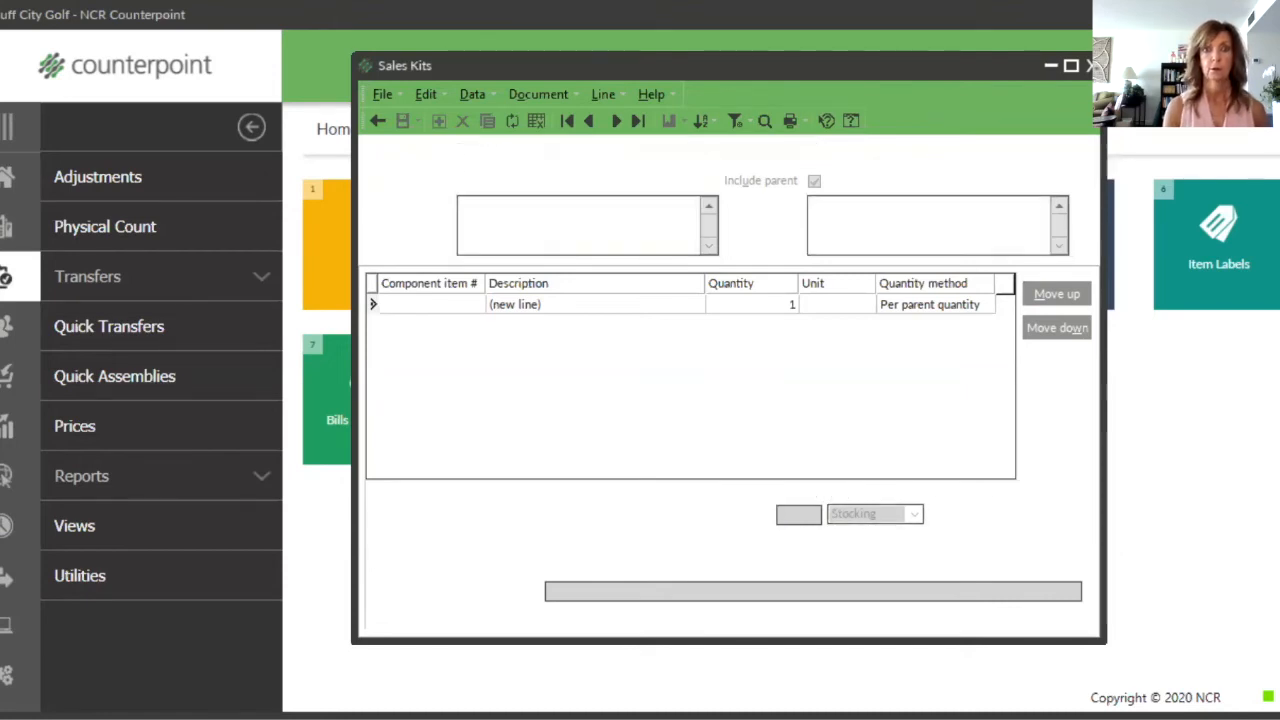
click(378, 120)
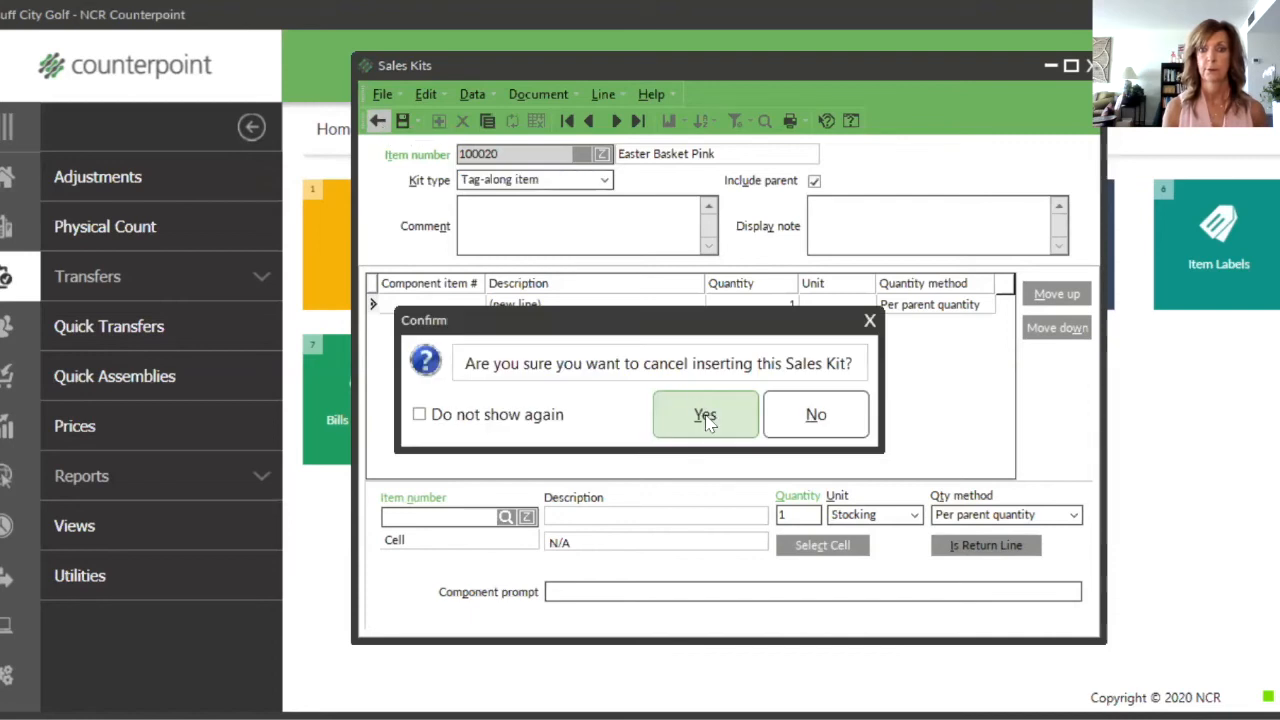
click(706, 418)
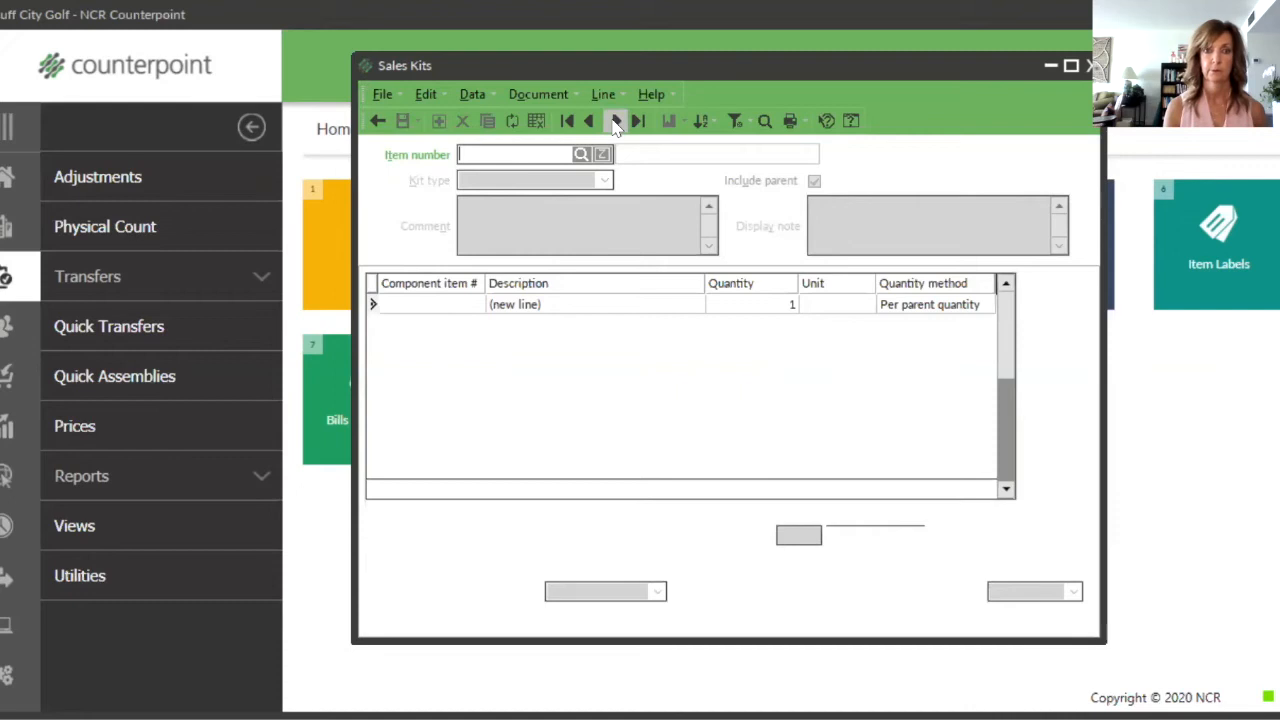
Step: Bring up the Peter Rabbit Gardening Bundle sales kit and examine each component's settings, from Peter Rabbit Plush through Gardening Gloves for Kids
click(615, 120)
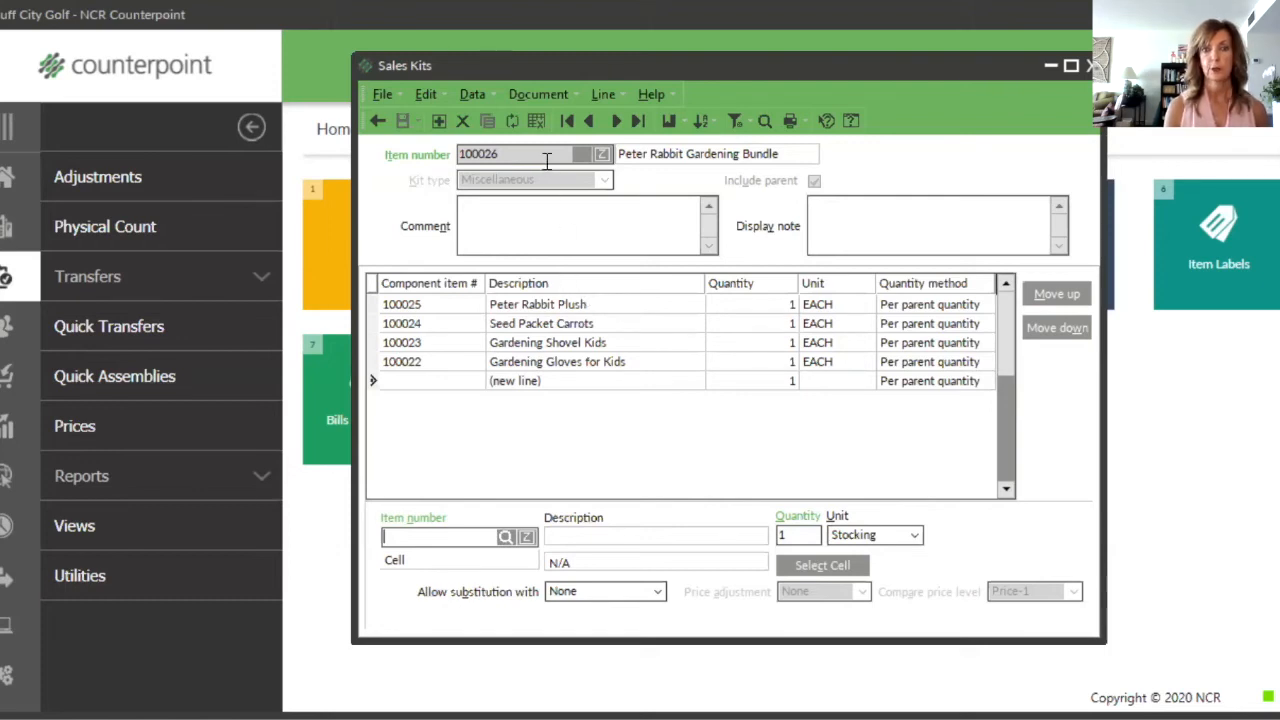
click(542, 305)
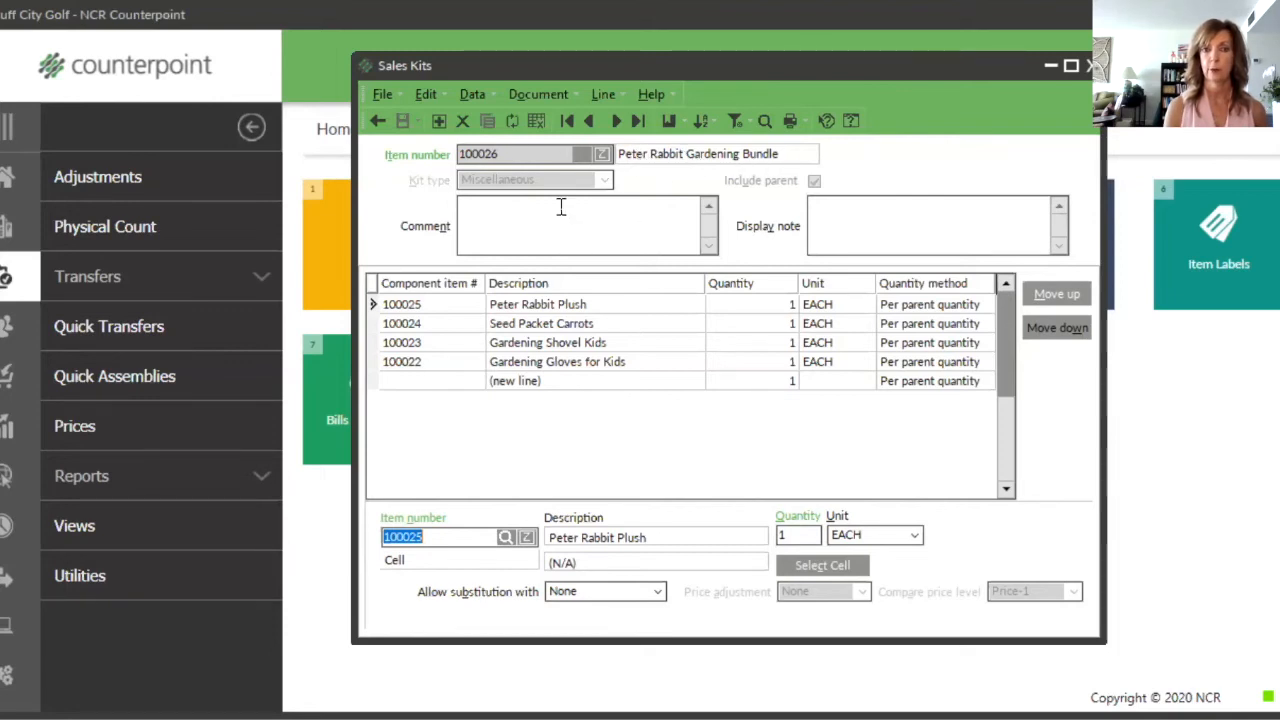
click(445, 323)
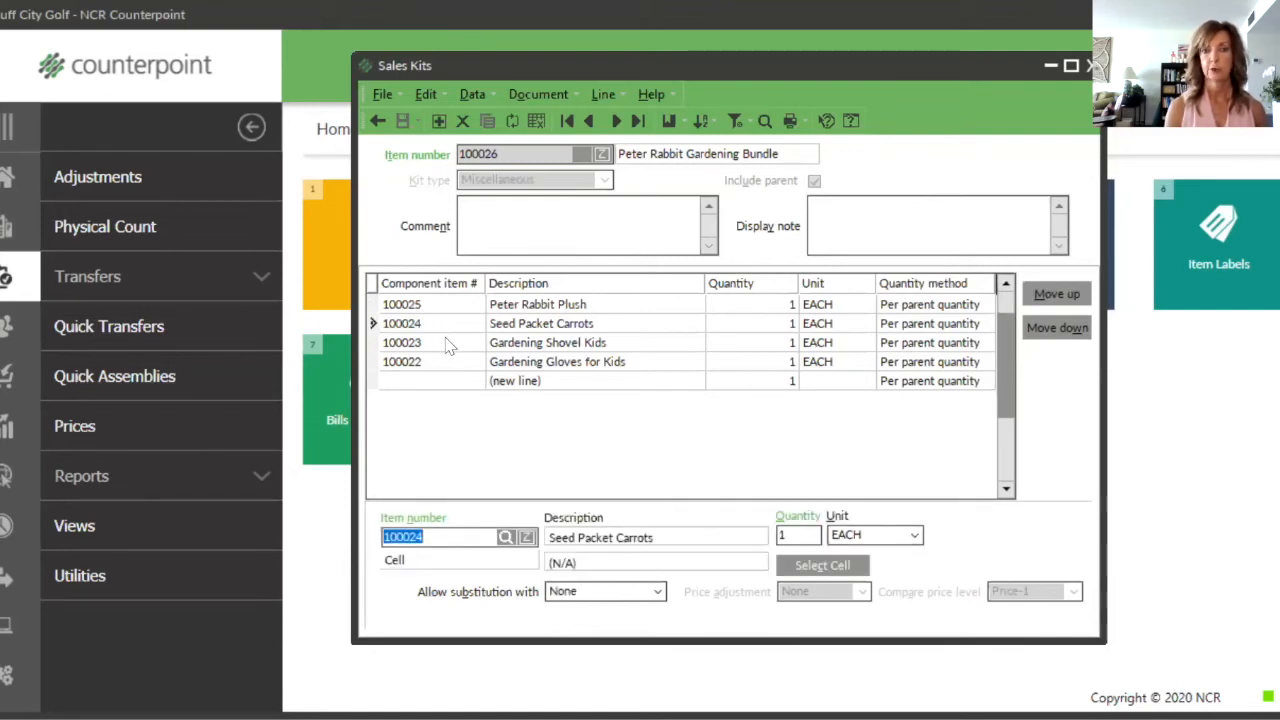
click(448, 343)
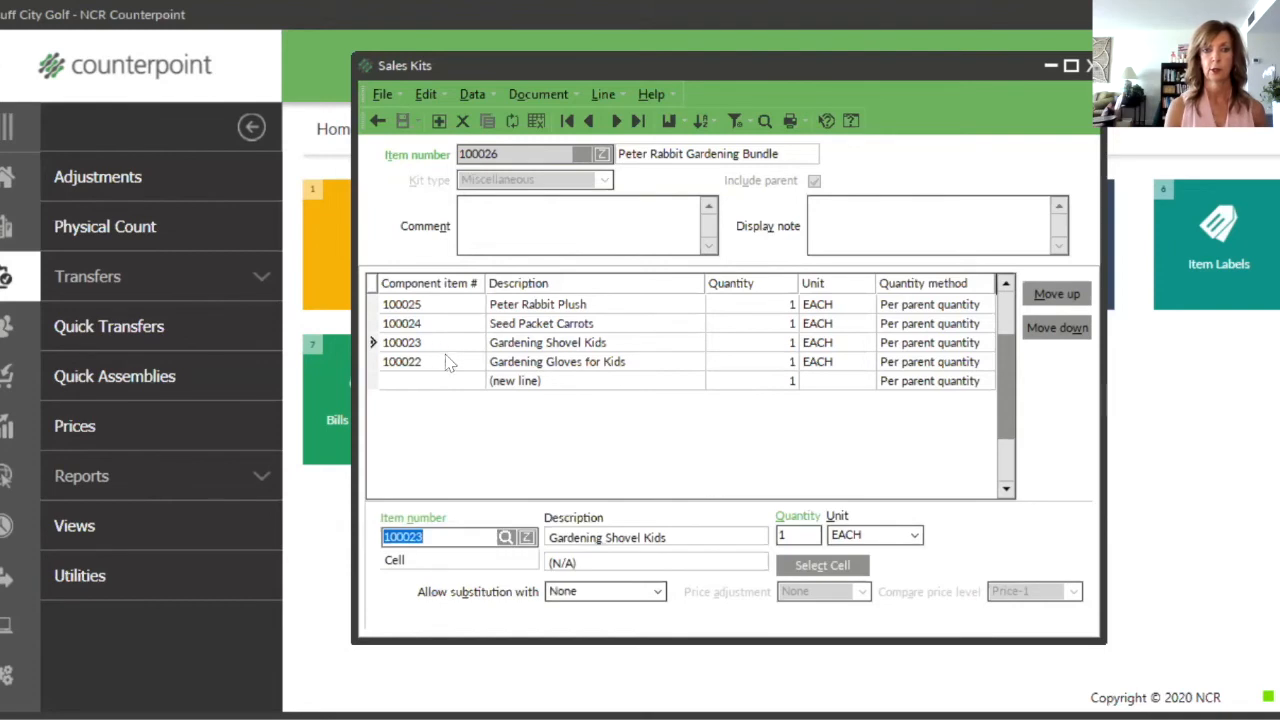
click(445, 362)
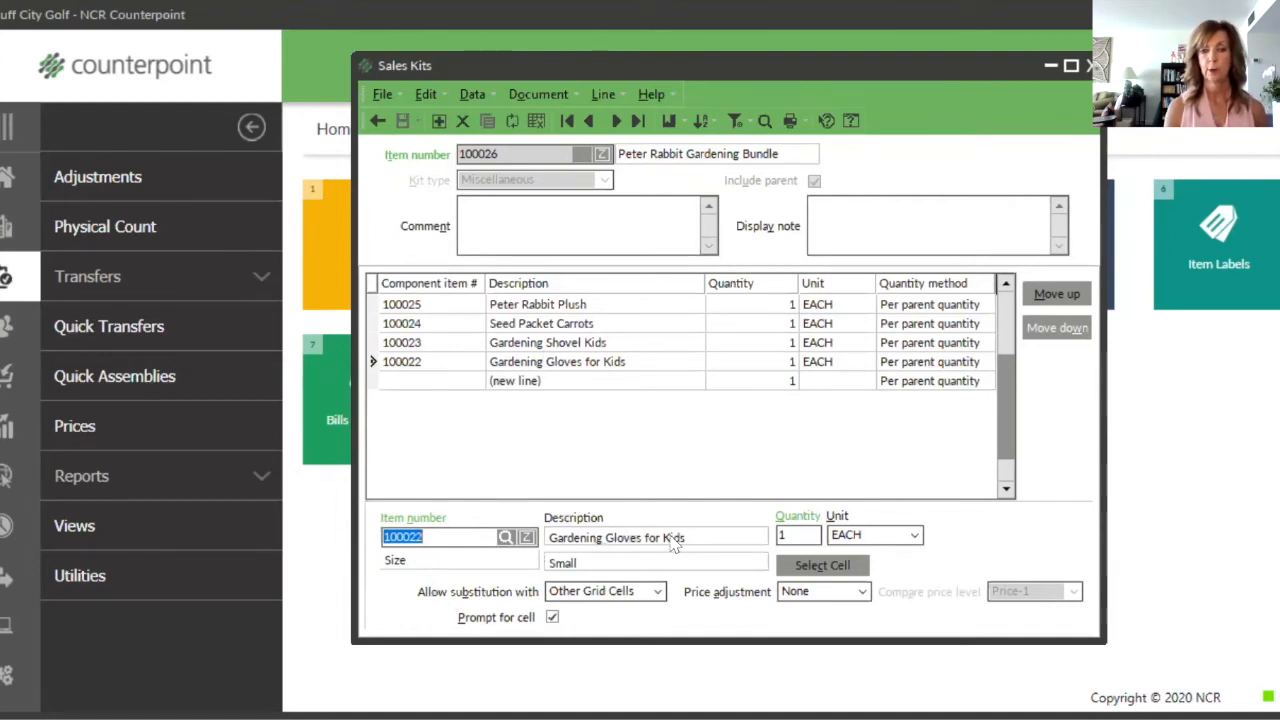
click(788, 535)
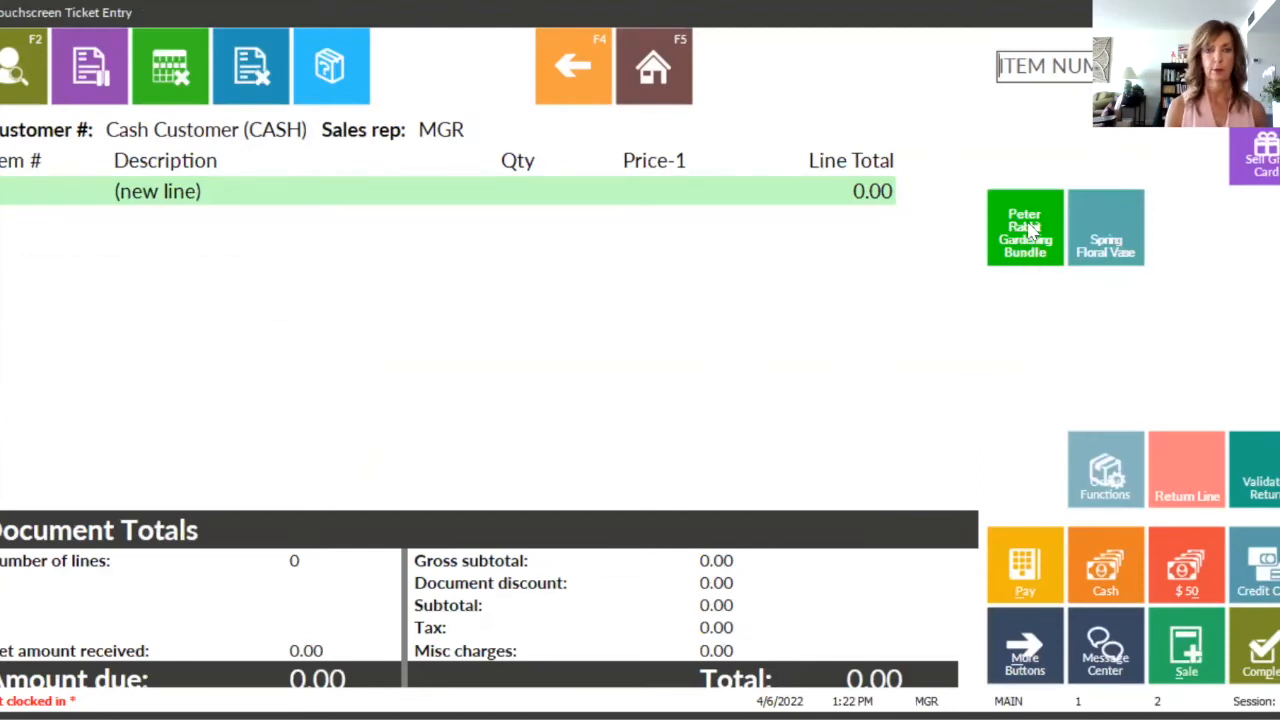
Step: Add the Peter Rabbit Gardening Bundle to the new ticket with Gardening Gloves for Kids in size Medium
click(1030, 230)
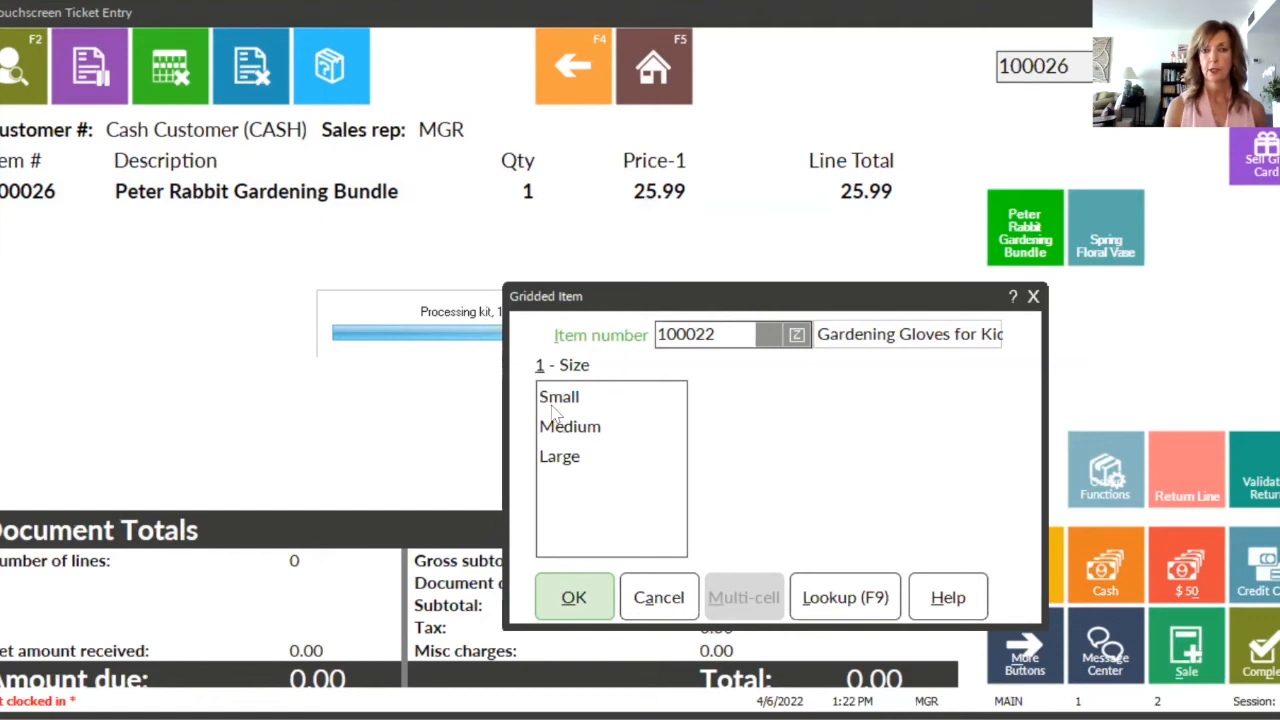
click(575, 433)
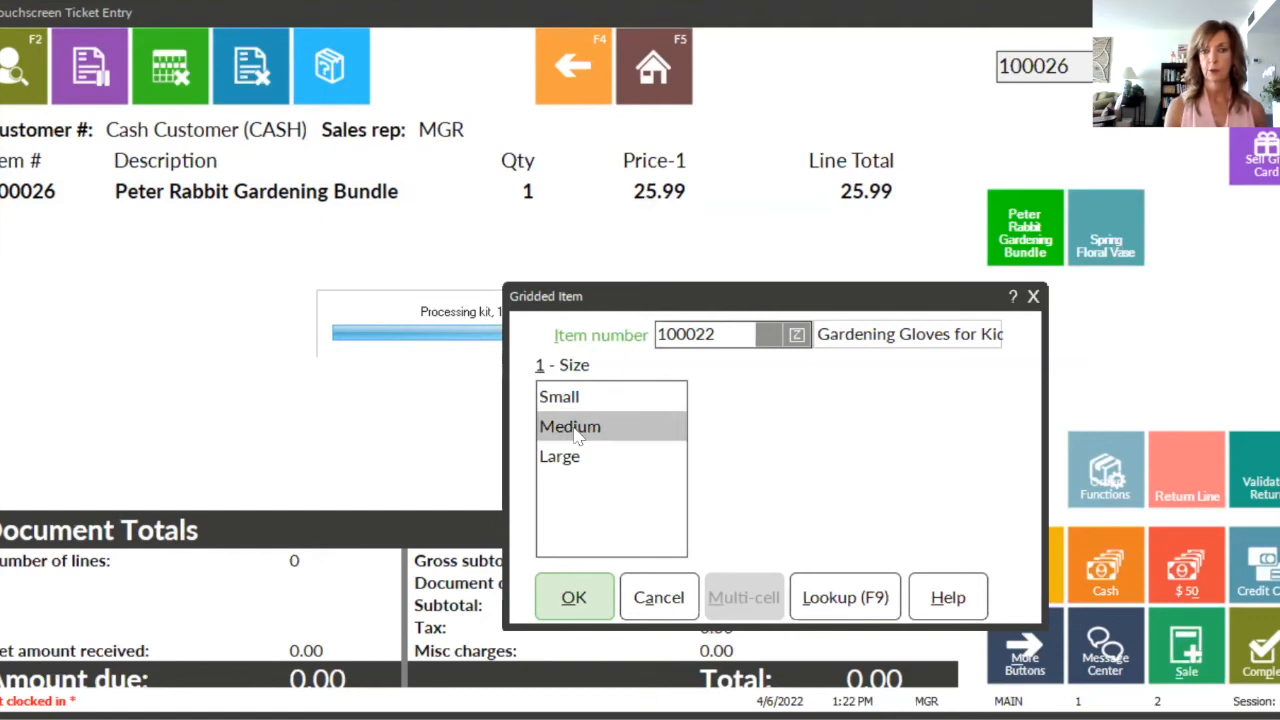
click(574, 600)
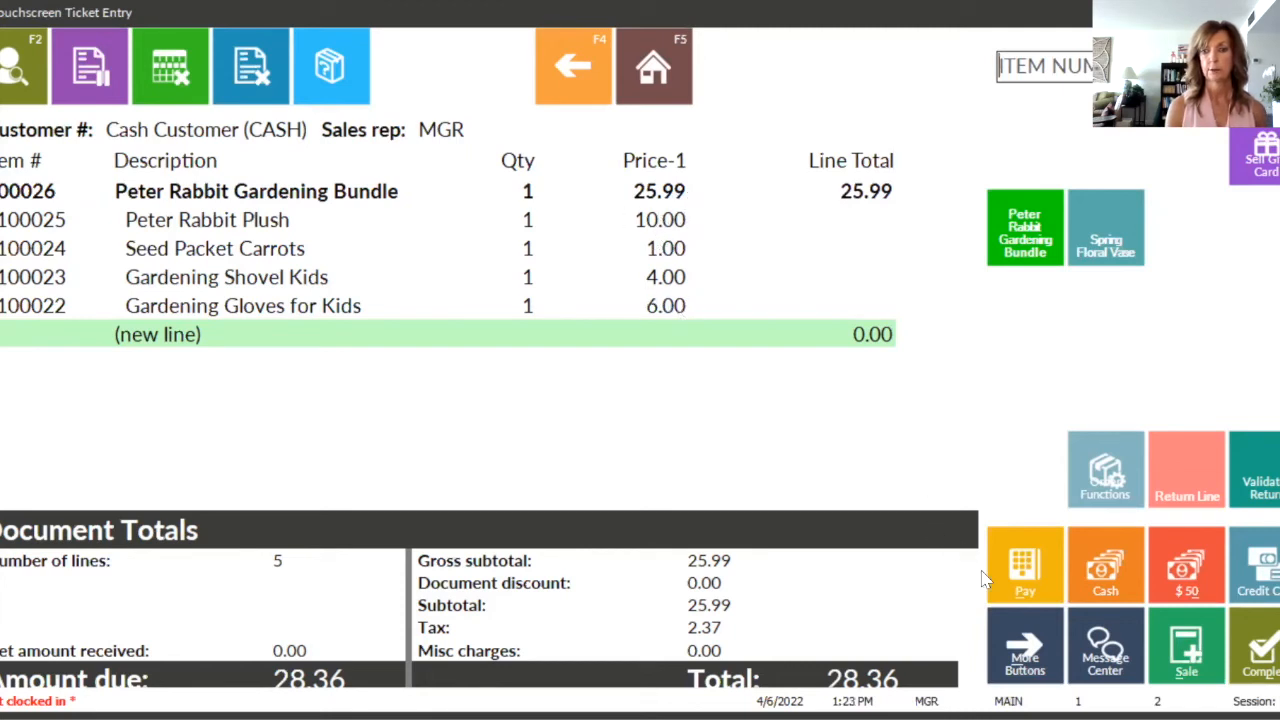
Step: Pay the Peter Rabbit Gardening Bundle ticket's full balance in cash and close the receipt preview
click(1022, 580)
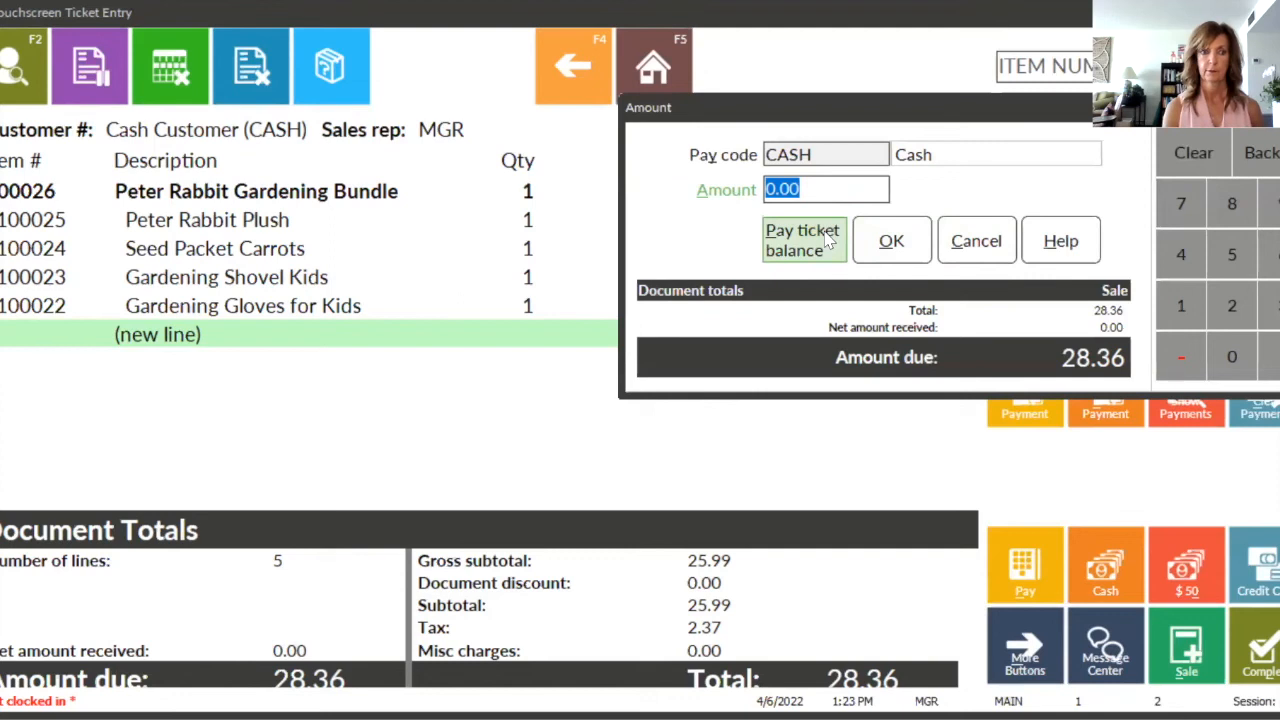
click(826, 240)
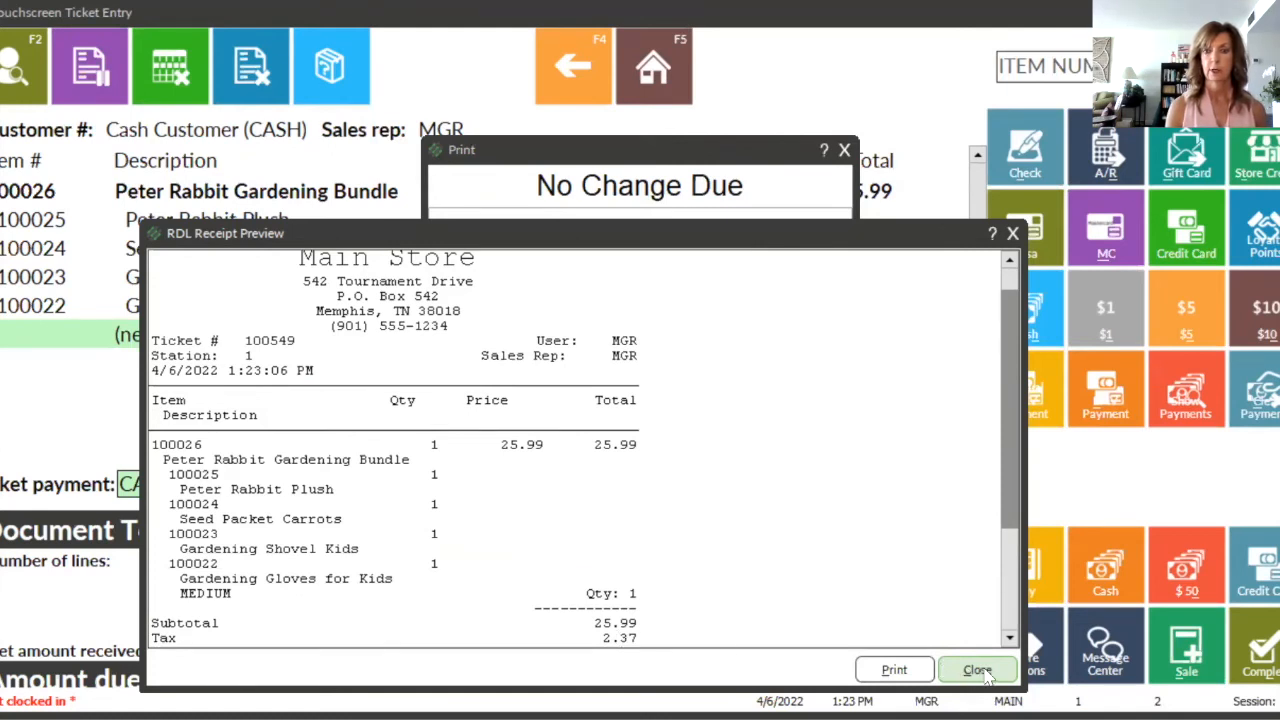
click(984, 672)
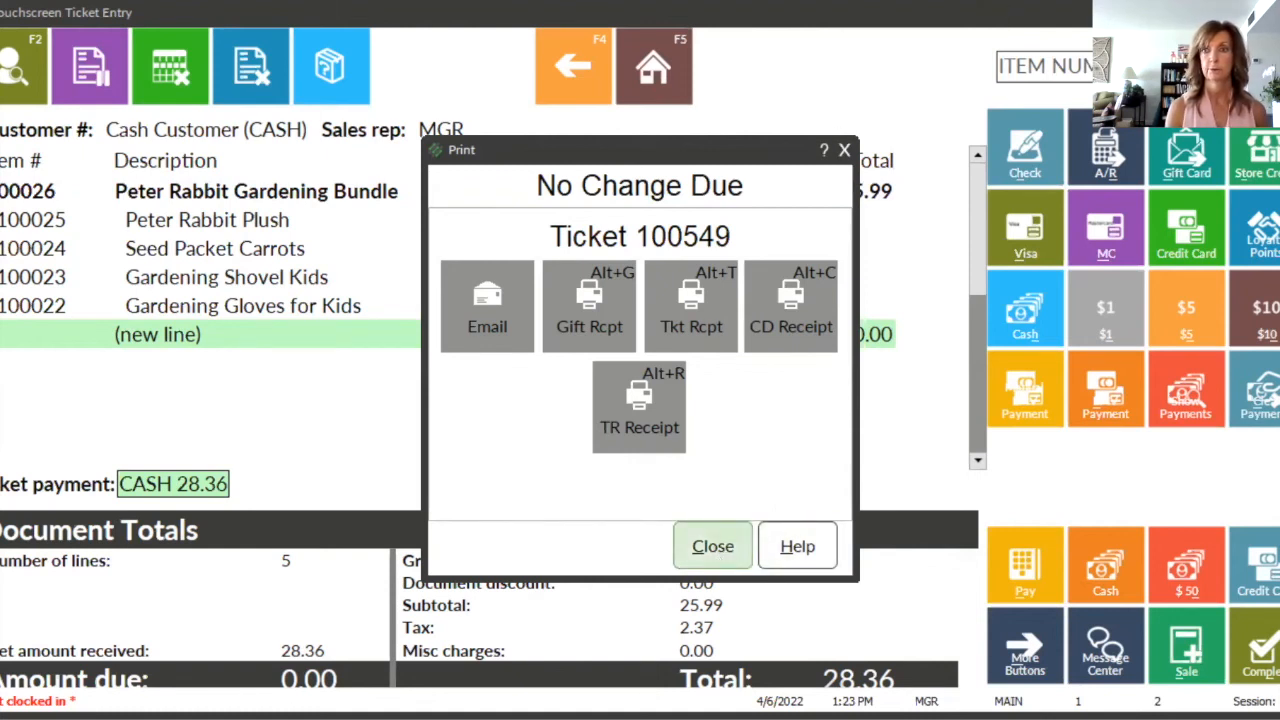
Step: Close the finished ticket's print prompt and bring up the bill of materials for Easter Basket Pink, using the lookup keyword "pink"
click(714, 552)
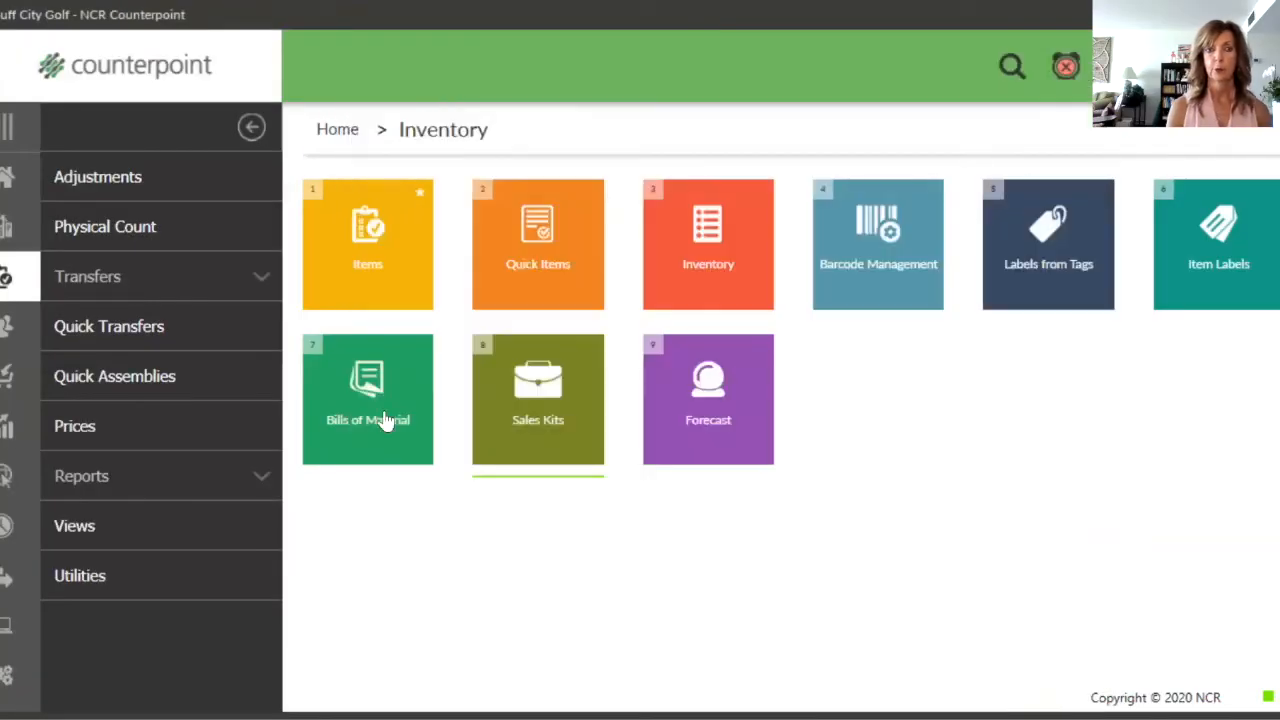
click(382, 400)
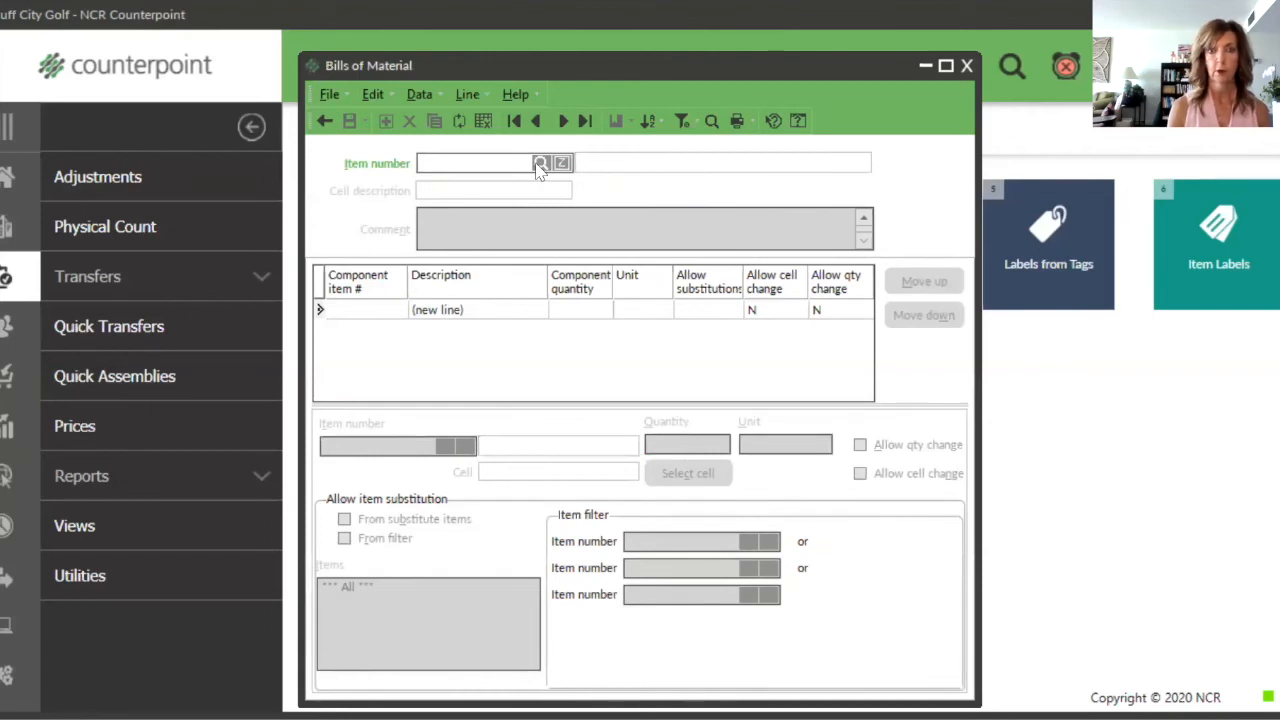
click(541, 164)
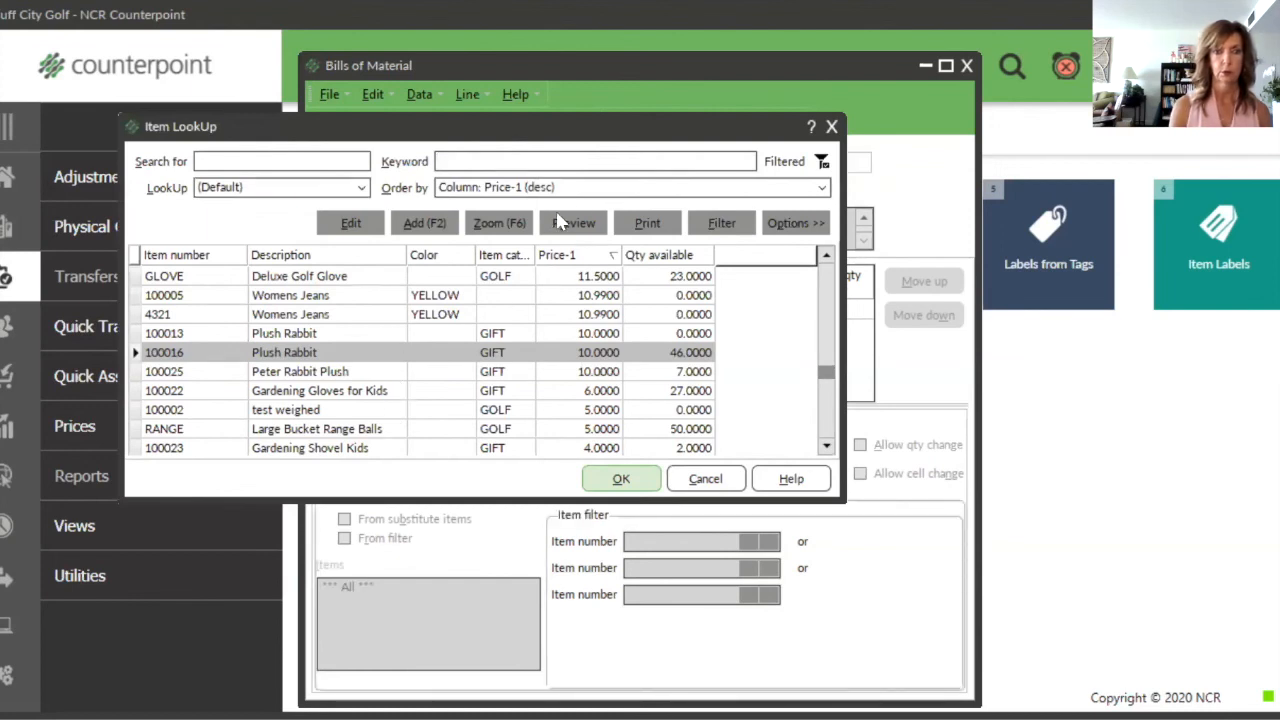
click(590, 162)
text(pink)
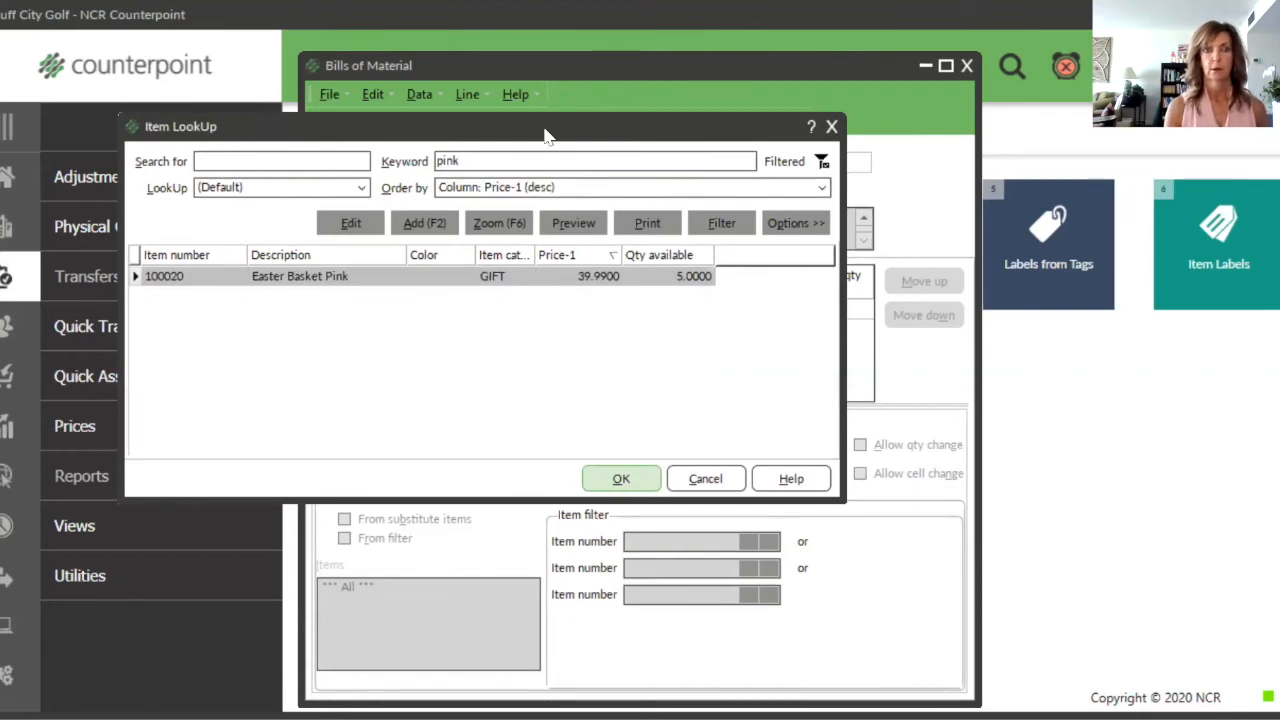
key(Return)
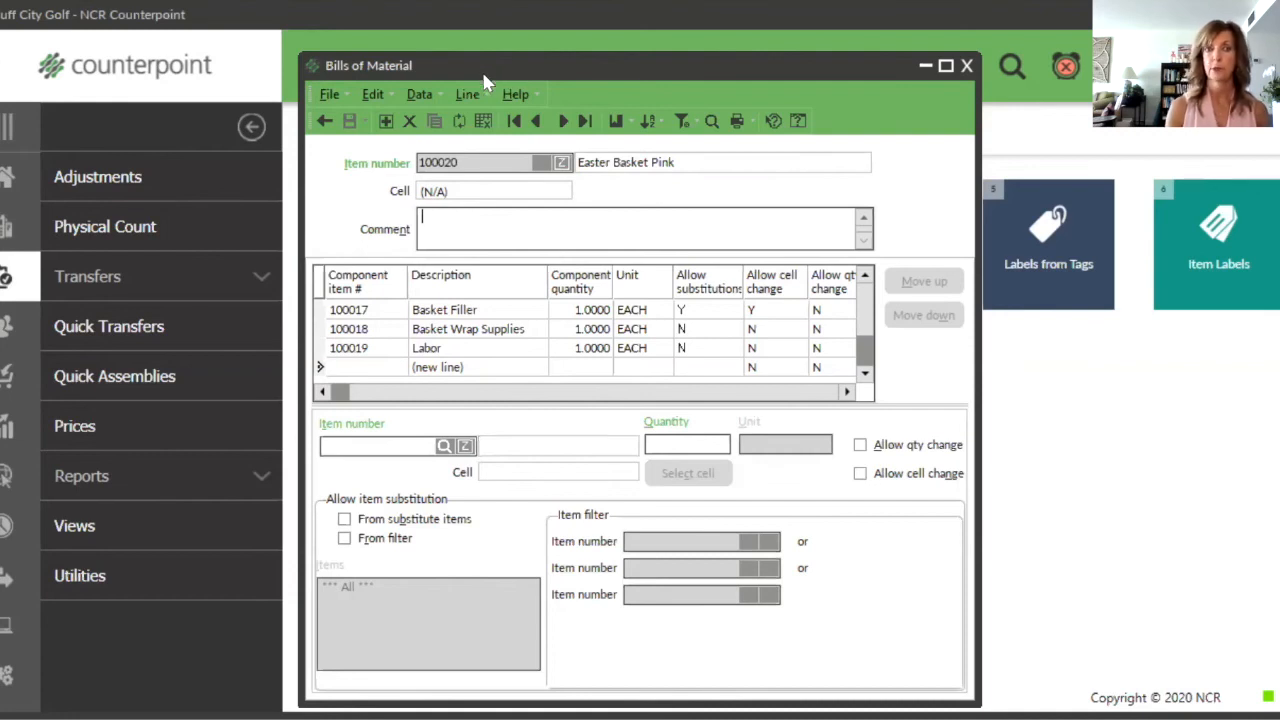
click(945, 66)
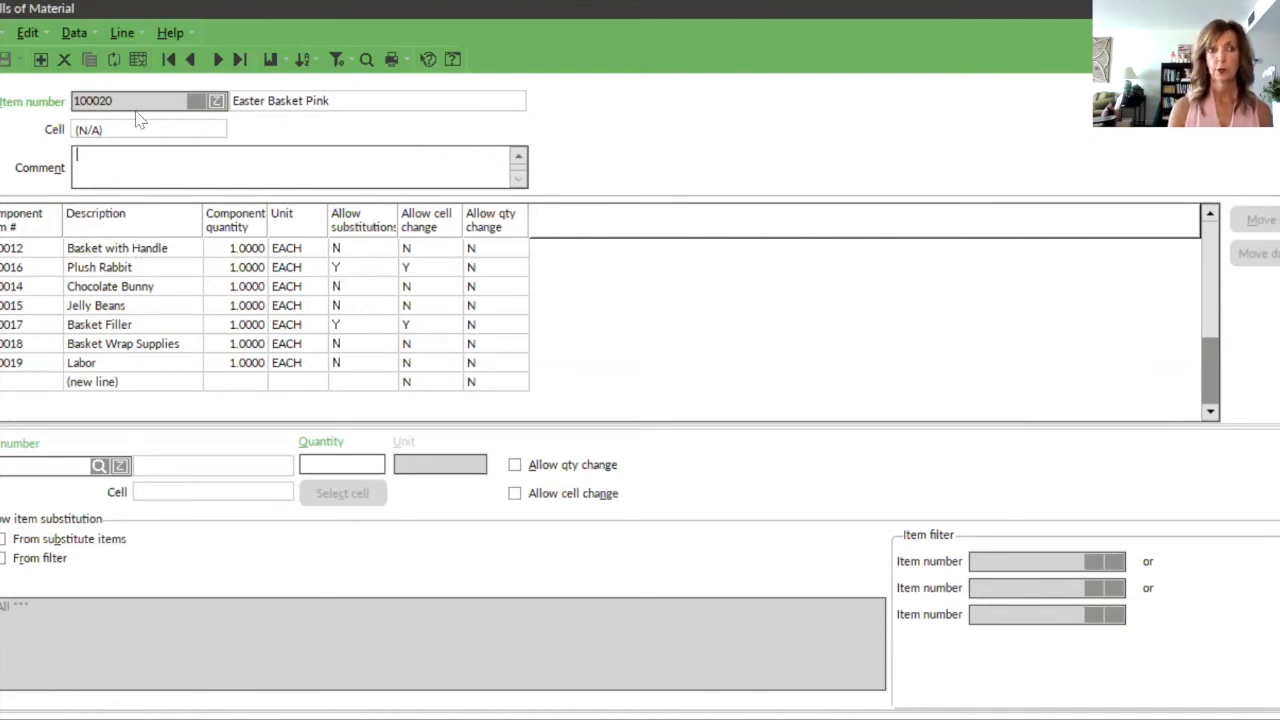
Step: Examine the settings of the Easter Basket Pink components, including Basket with Handle, Plush Rabbit, Labor and Jelly Beans, and leave the bill of materials
click(134, 248)
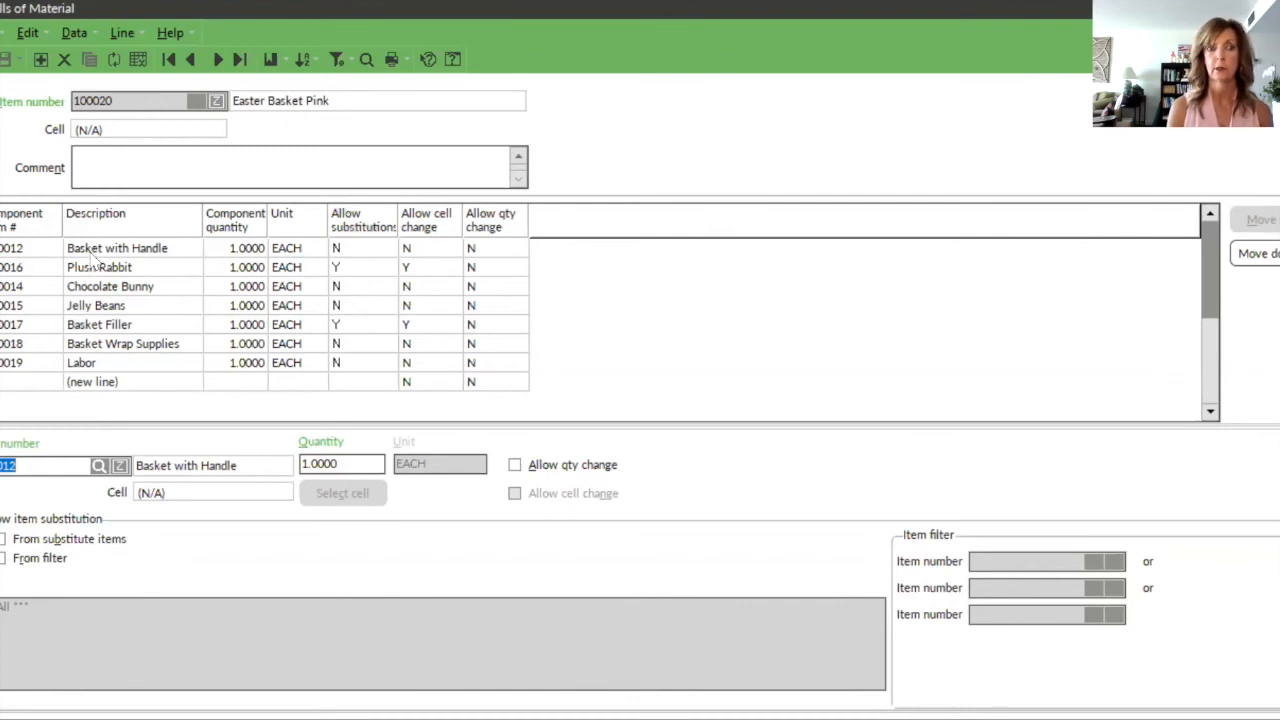
click(90, 252)
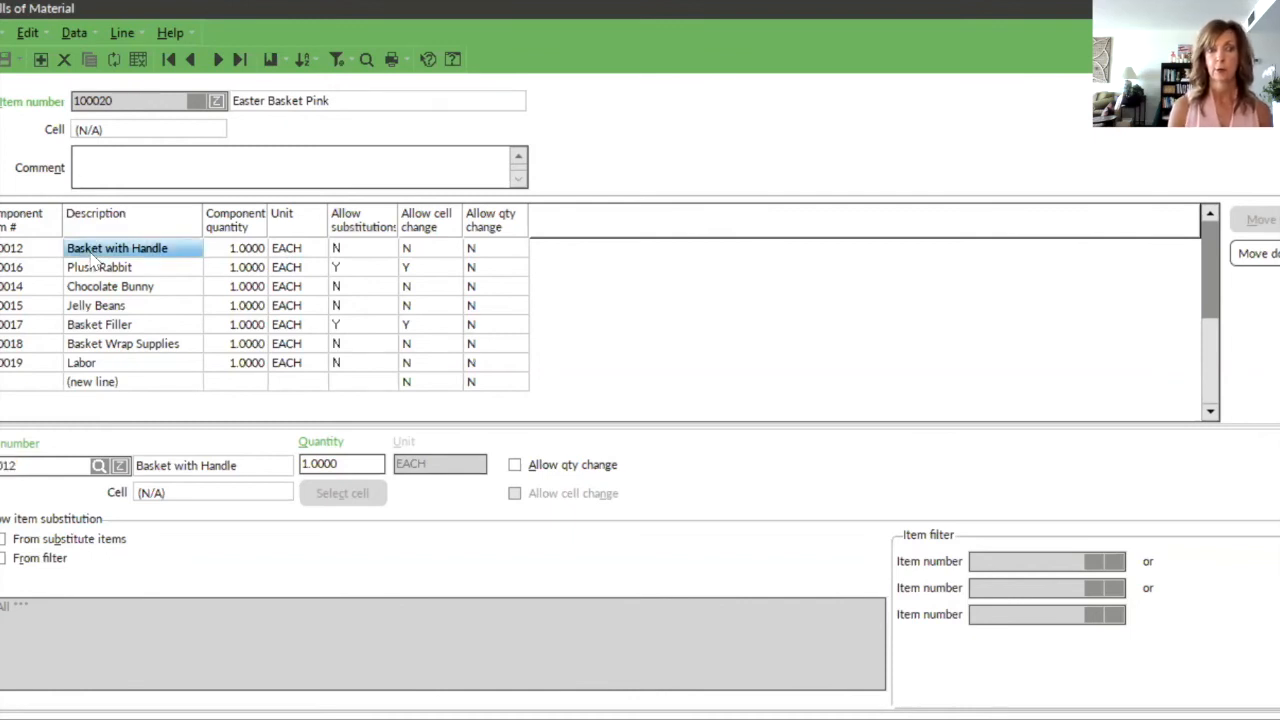
click(89, 275)
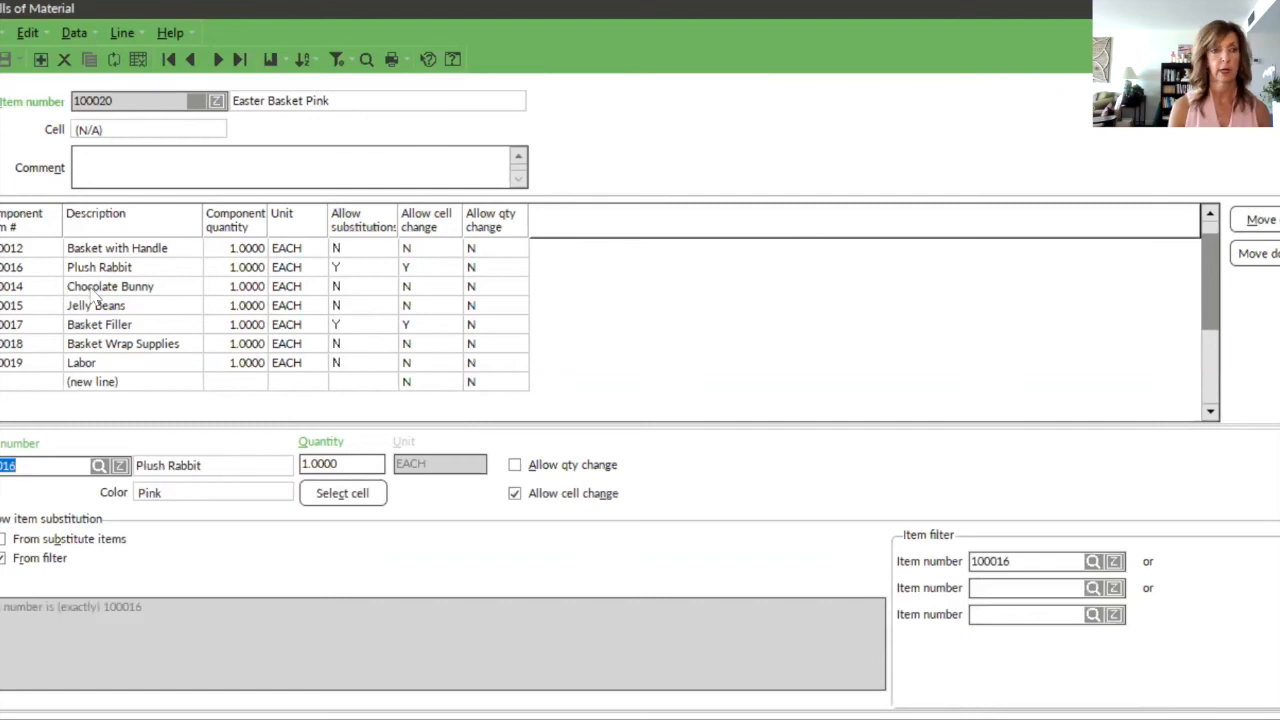
click(90, 365)
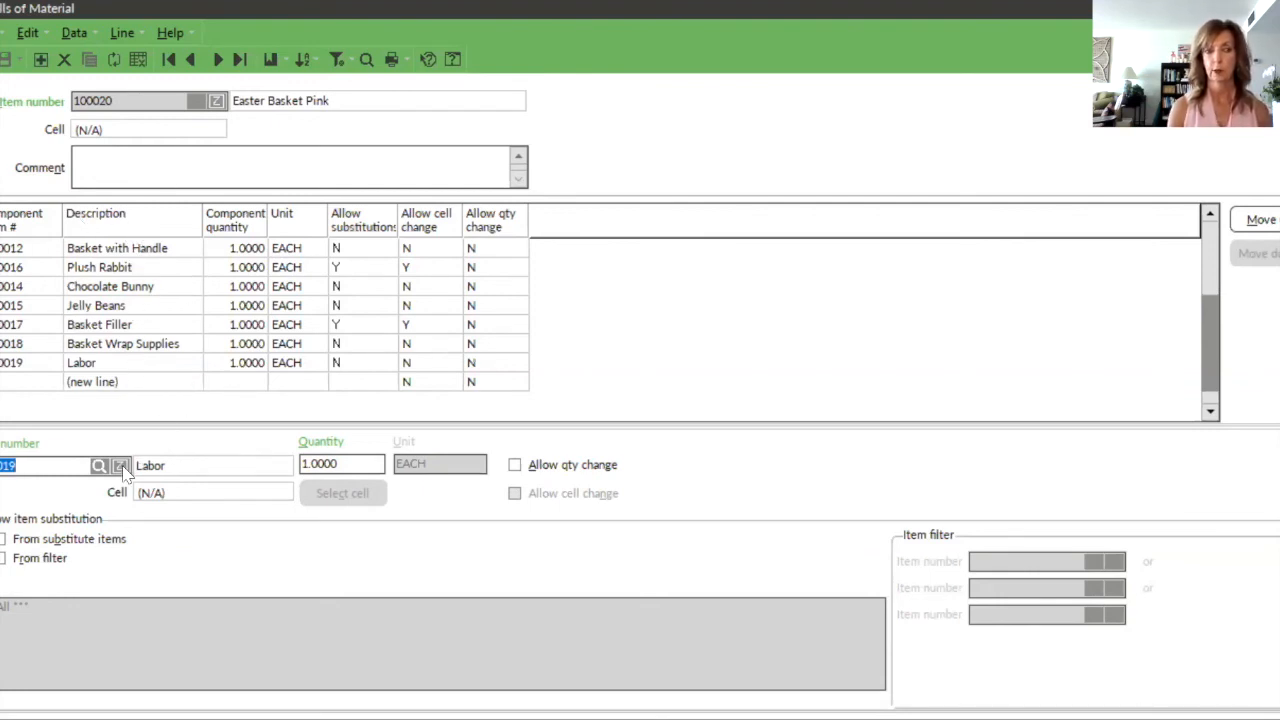
click(27, 304)
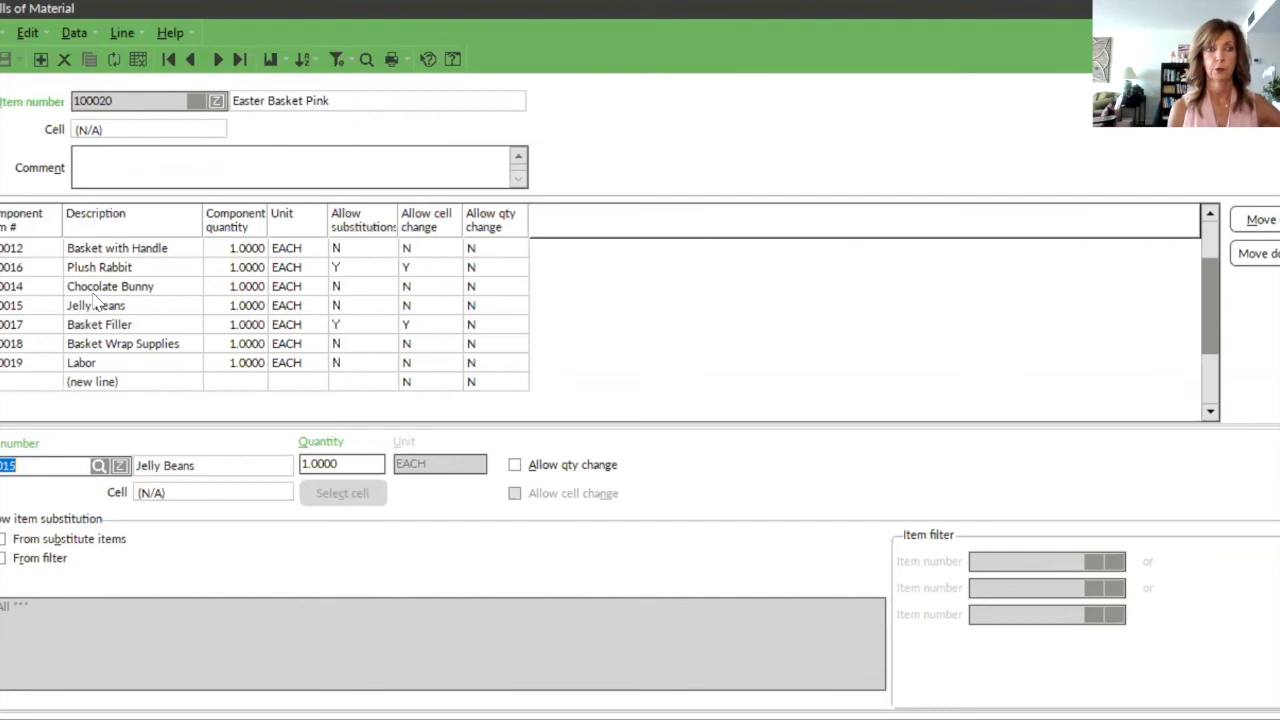
click(166, 289)
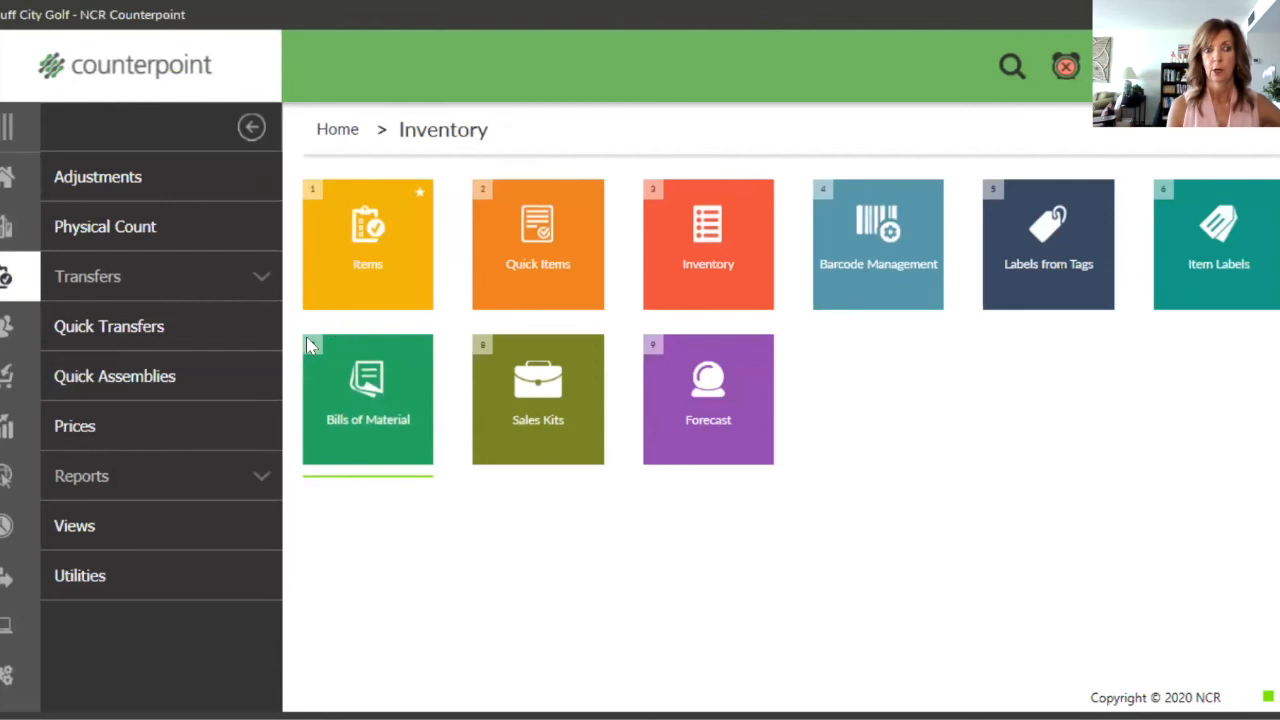
Step: Enter a quick assembly for item 100020, Easter Basket Pink, at location MAIN dated 4/6/2022 with quantity 5
click(100, 377)
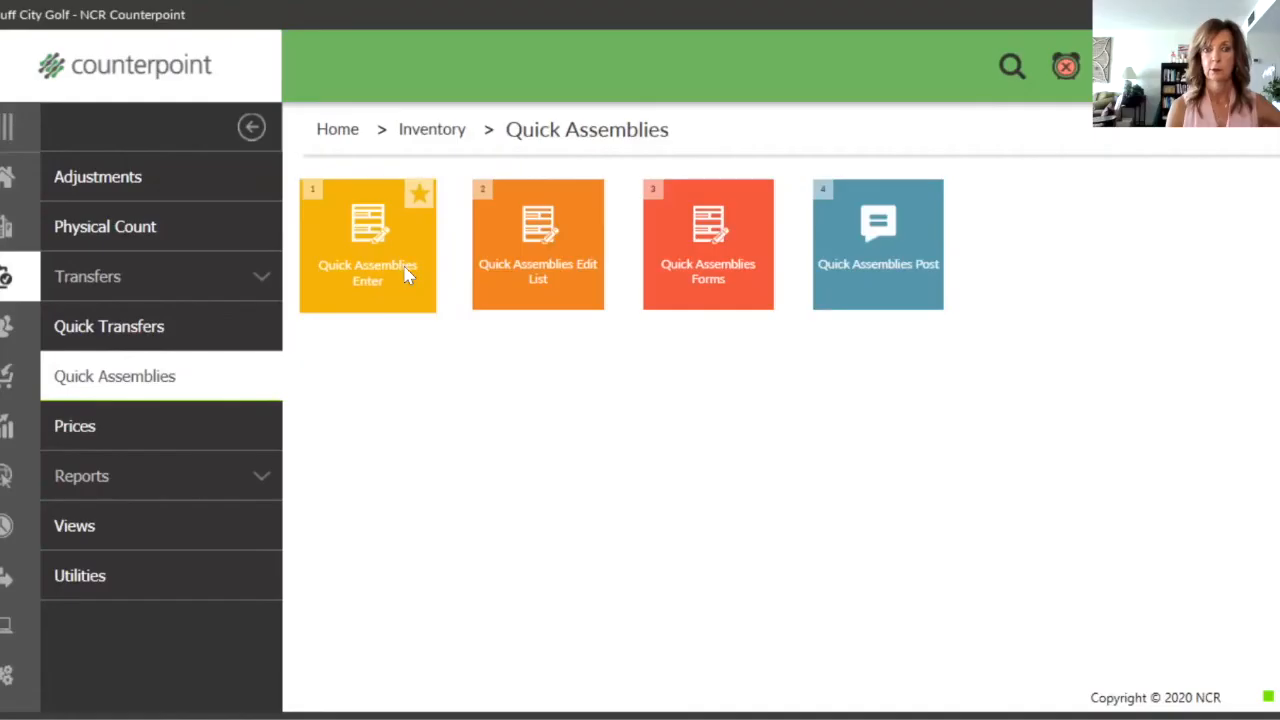
click(403, 265)
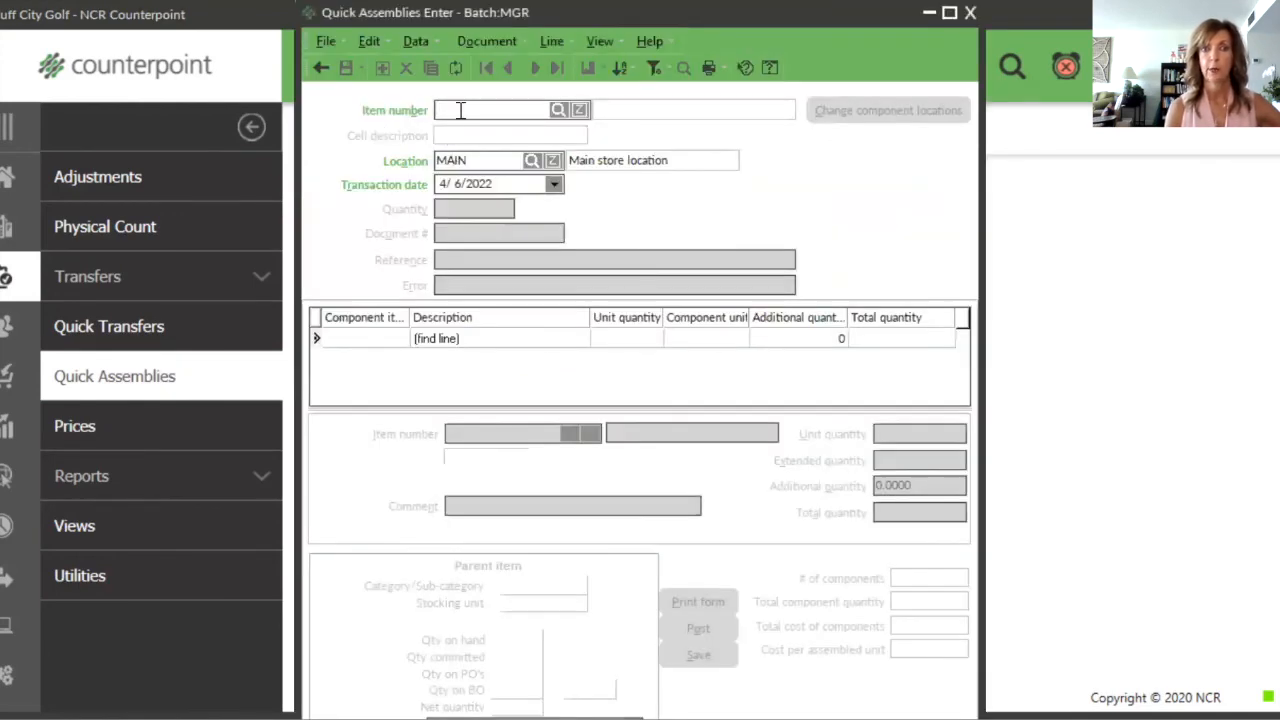
text(100020)
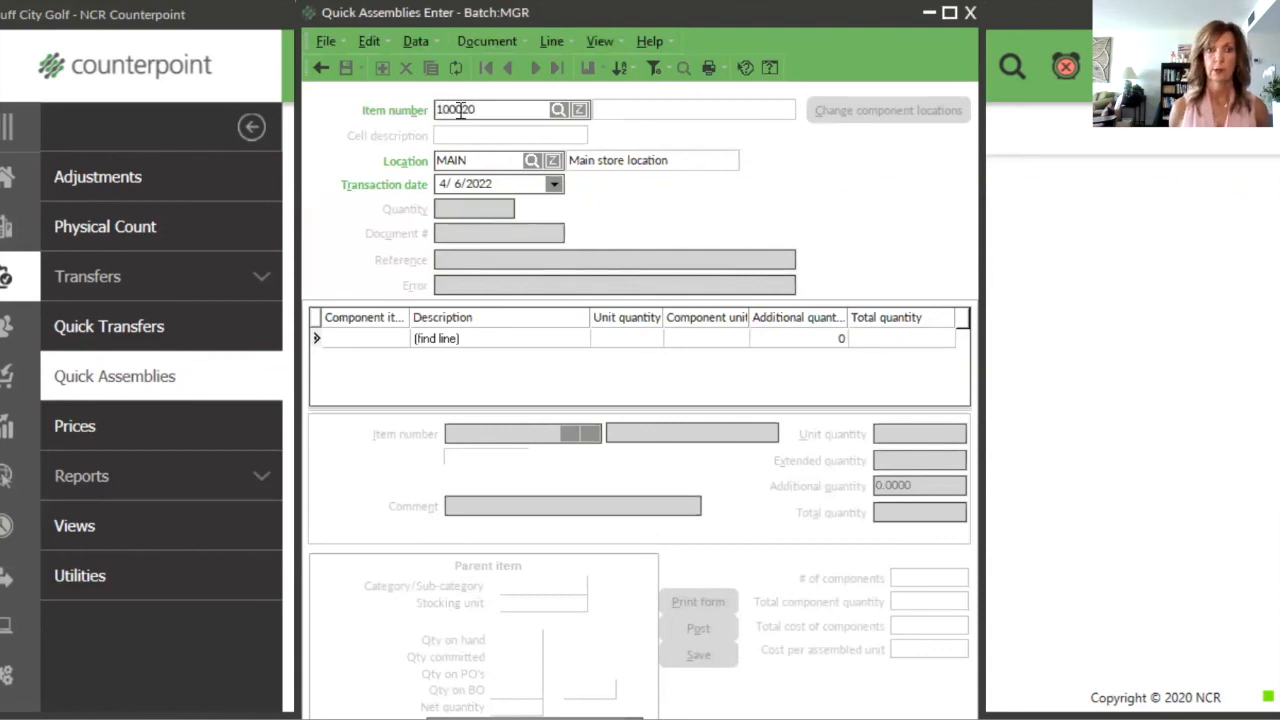
key(Tab)
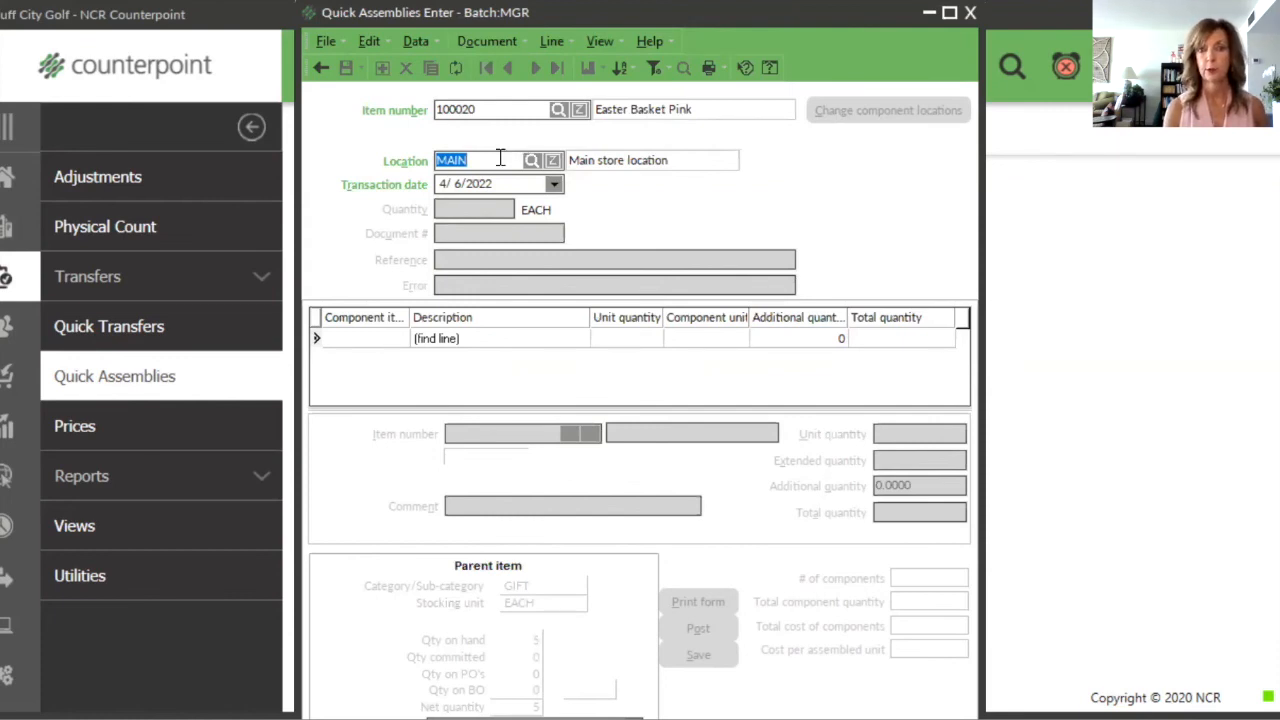
key(Tab)
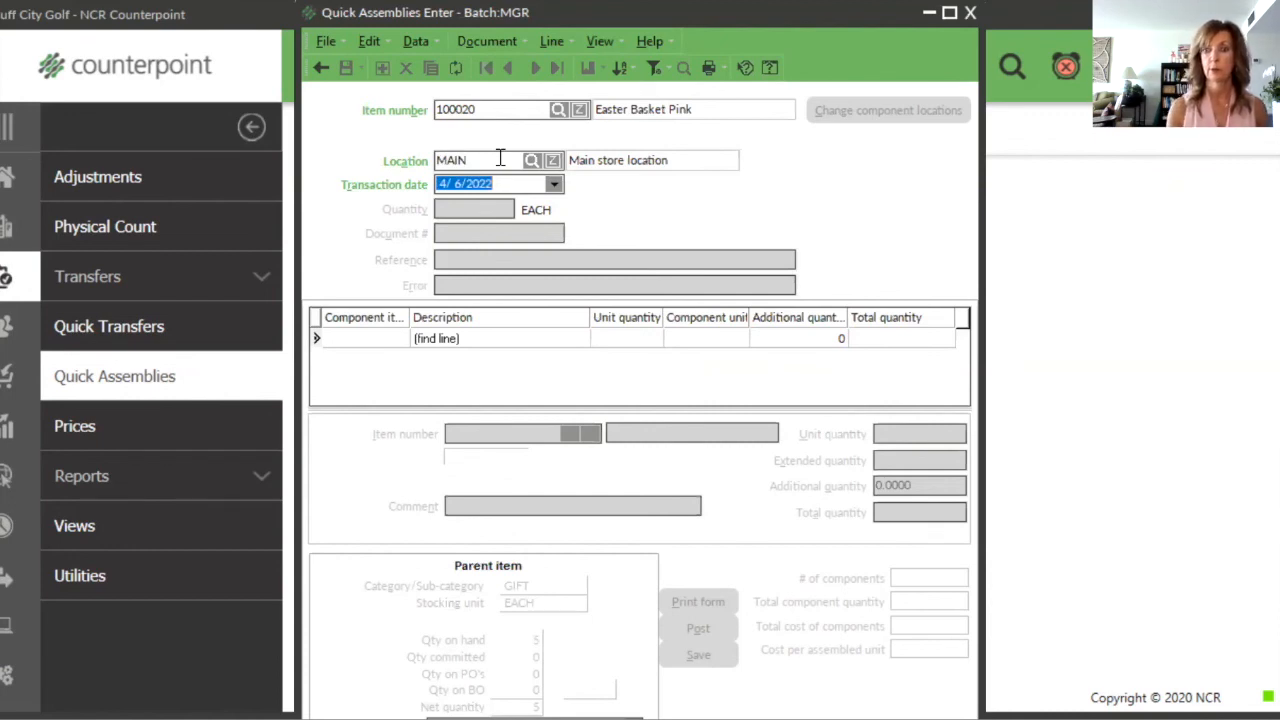
key(Tab)
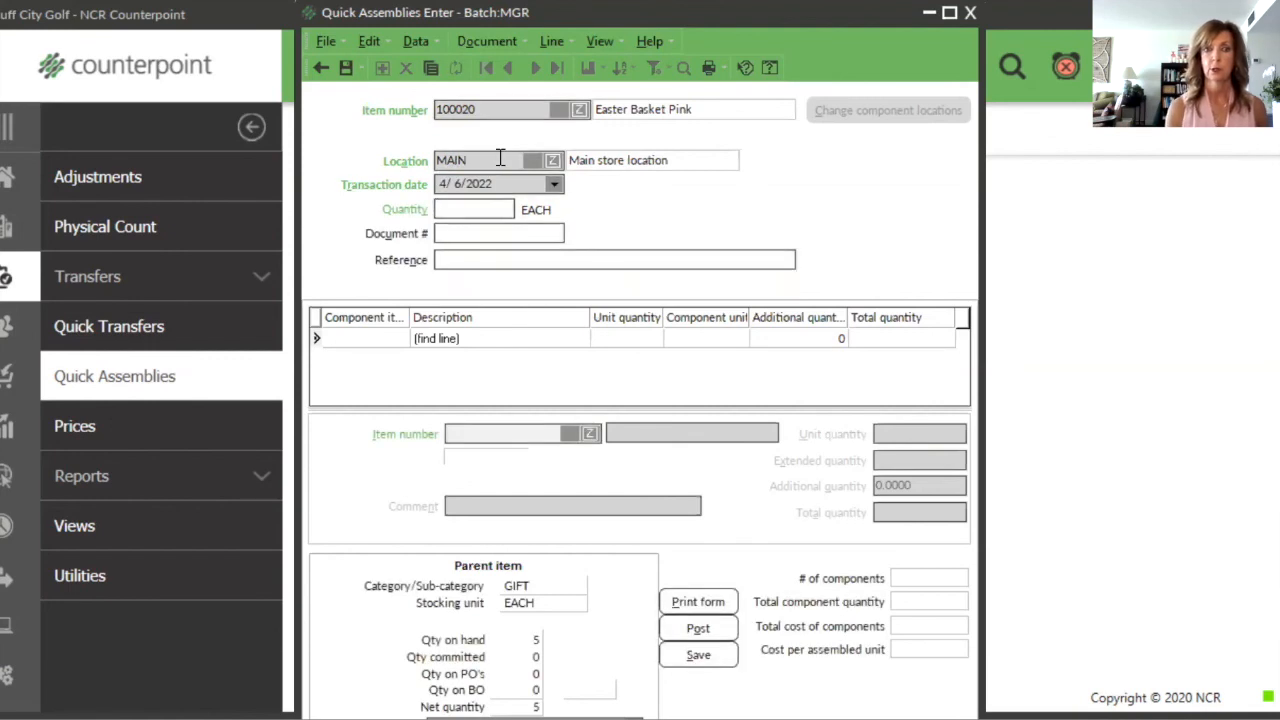
text(5)
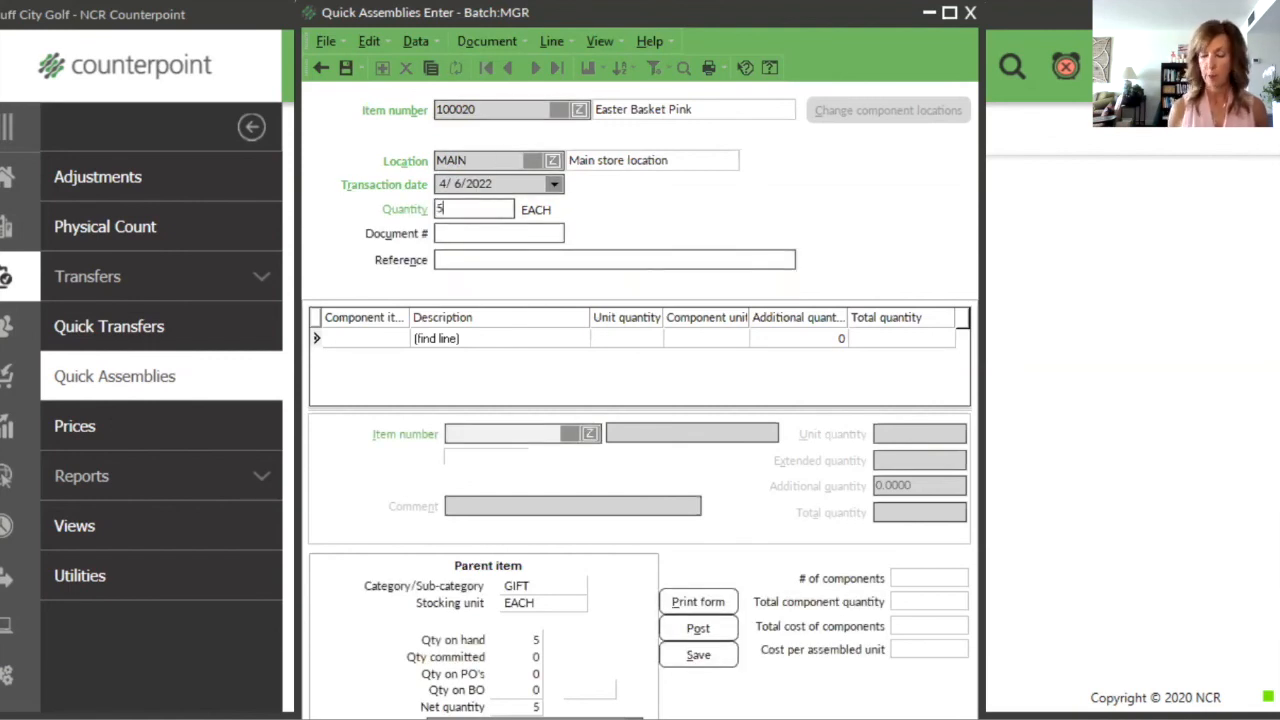
key(Tab)
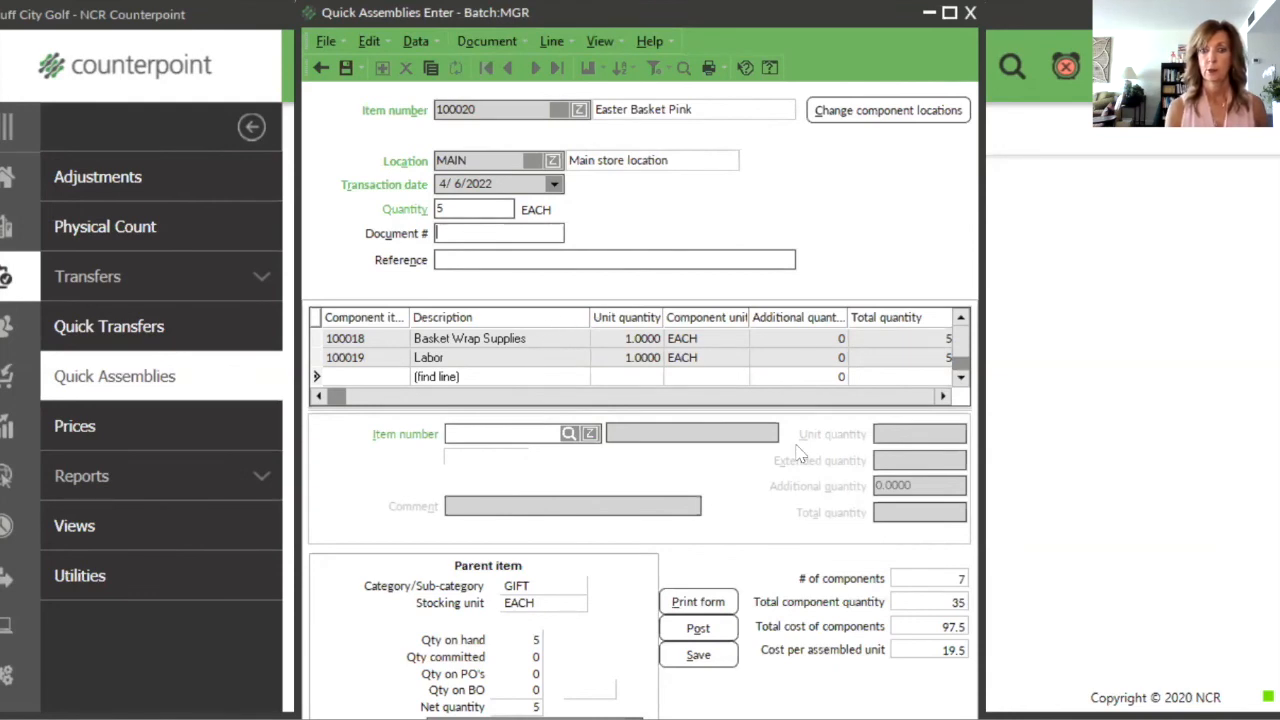
Step: Post the Easter Basket Pink quick assembly and decline viewing the Quick Assemblies Journal
click(718, 630)
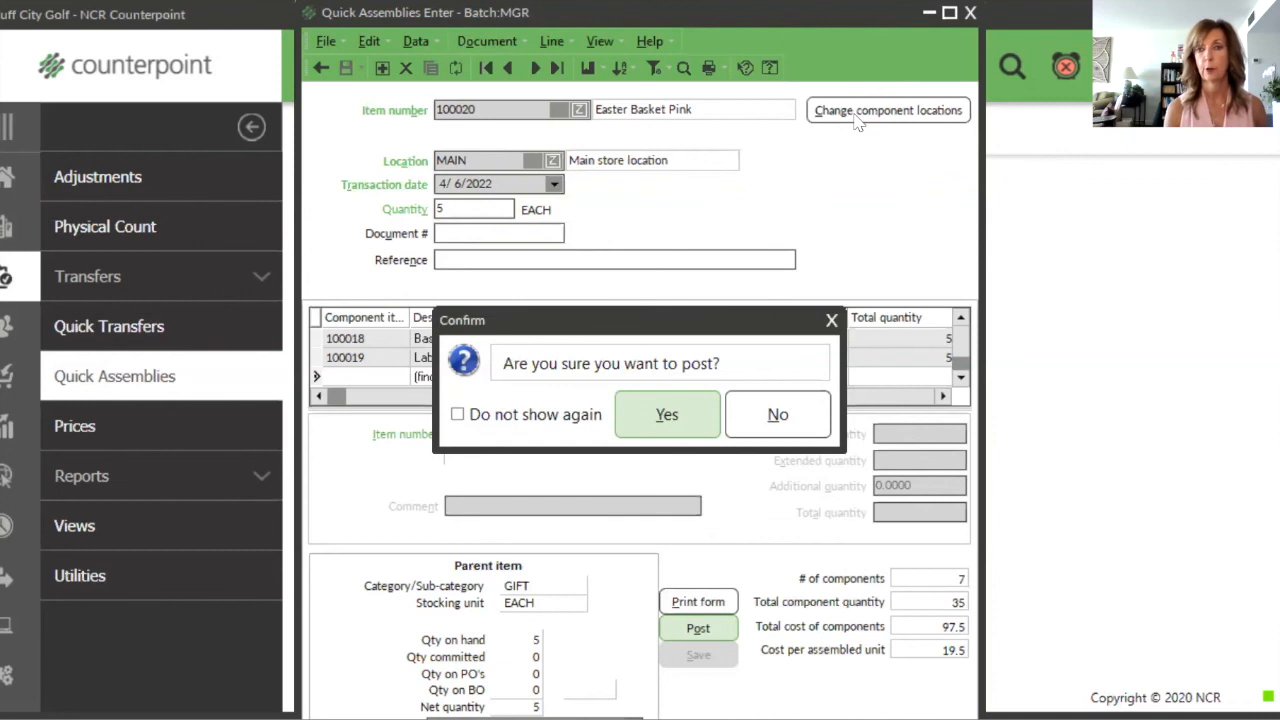
click(668, 418)
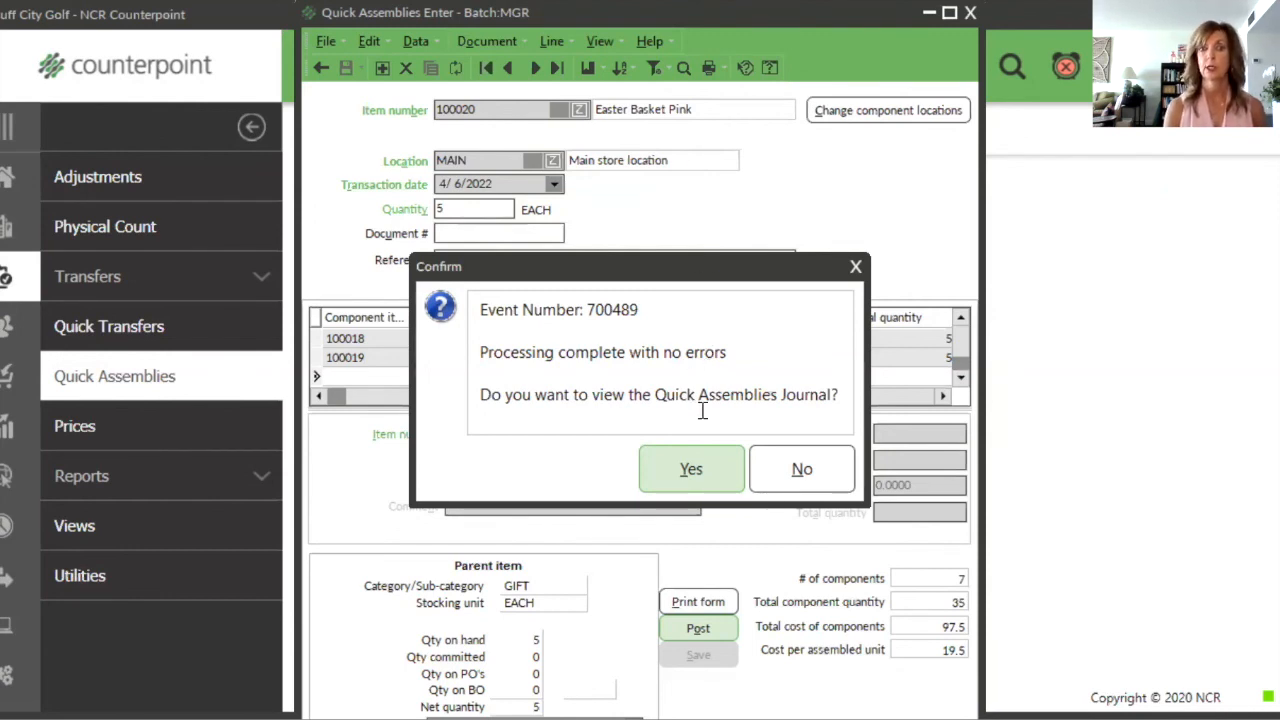
click(781, 470)
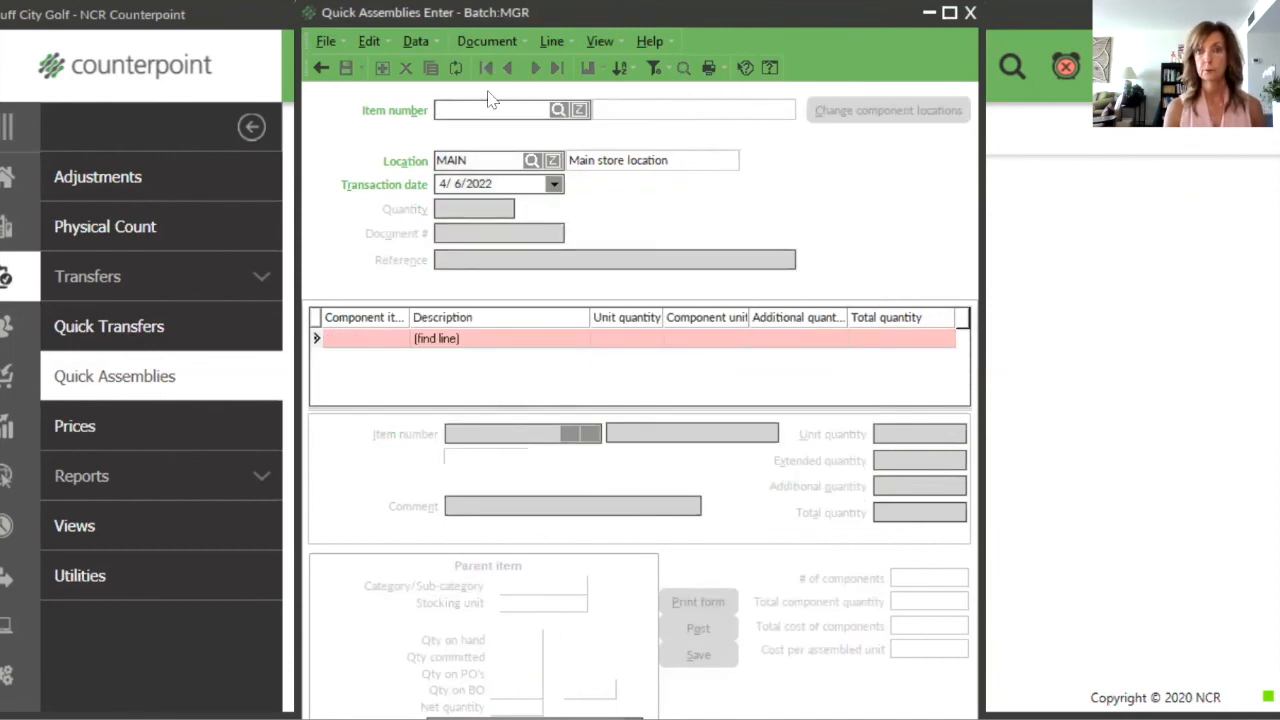
Step: Switch to Touchscreen Ticket Entry and enter item 100020, Easter Basket Pink, on the new ticket
click(924, 15)
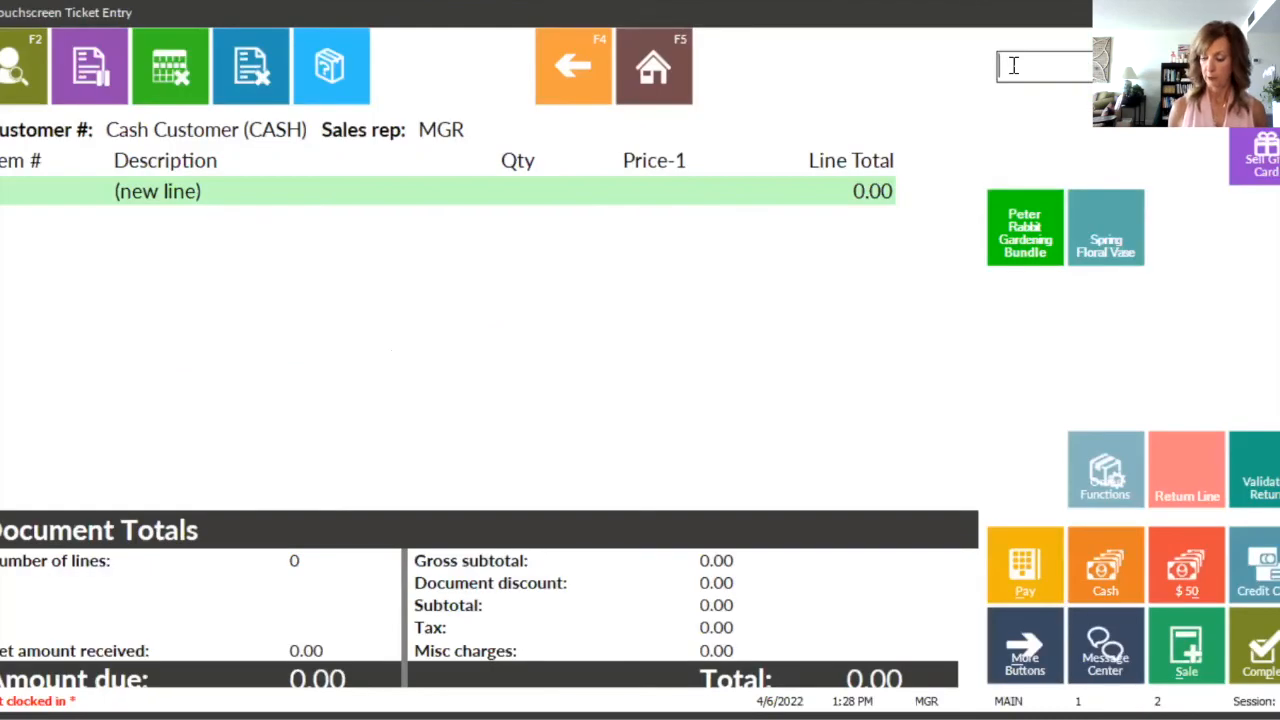
text(100020)
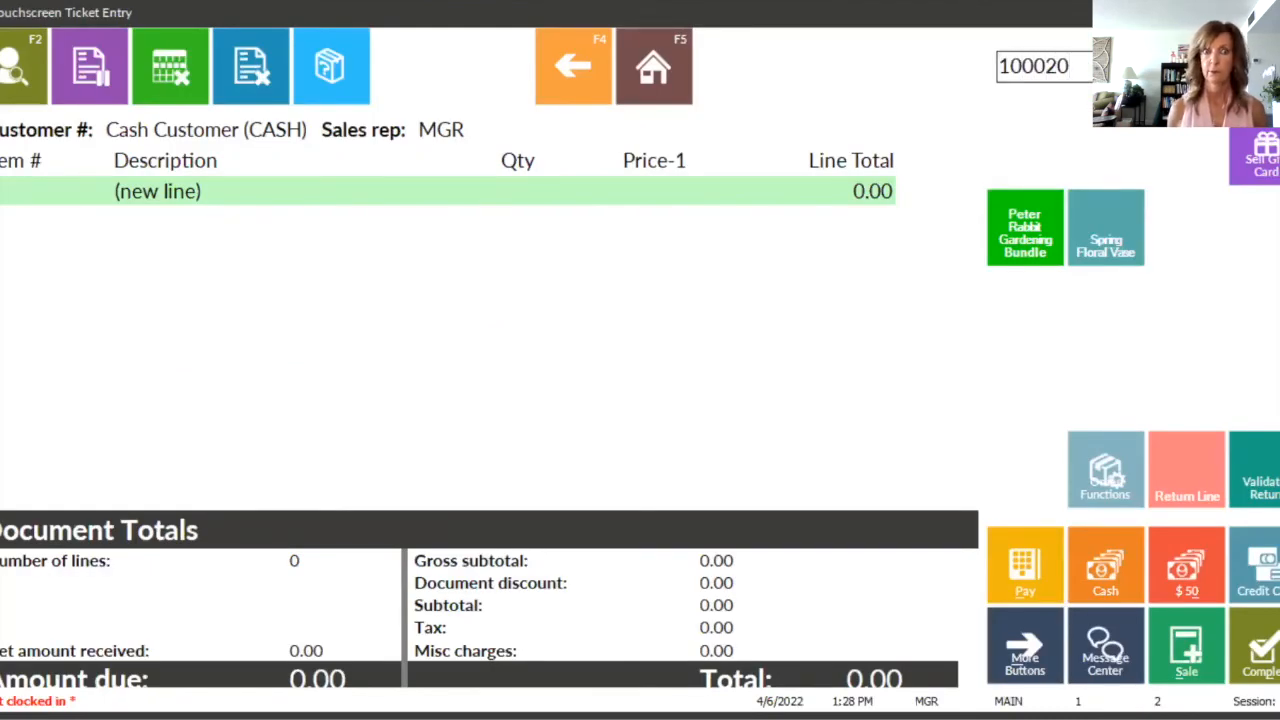
key(Return)
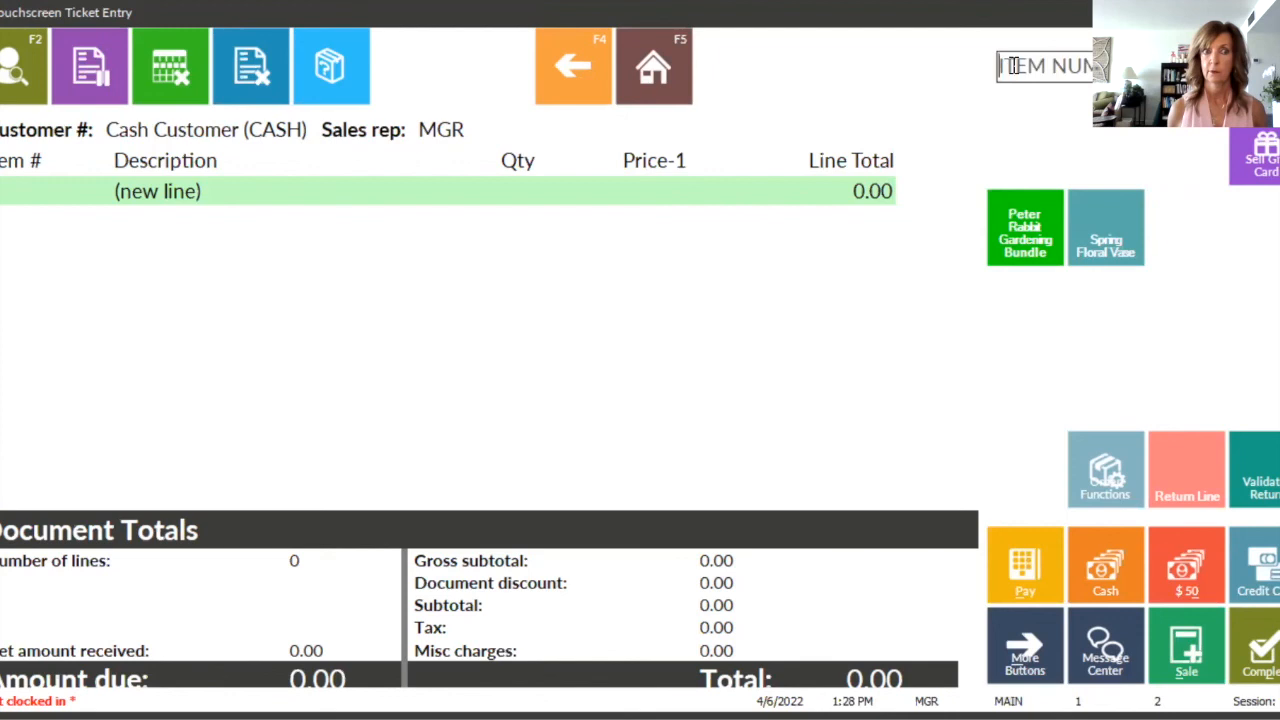